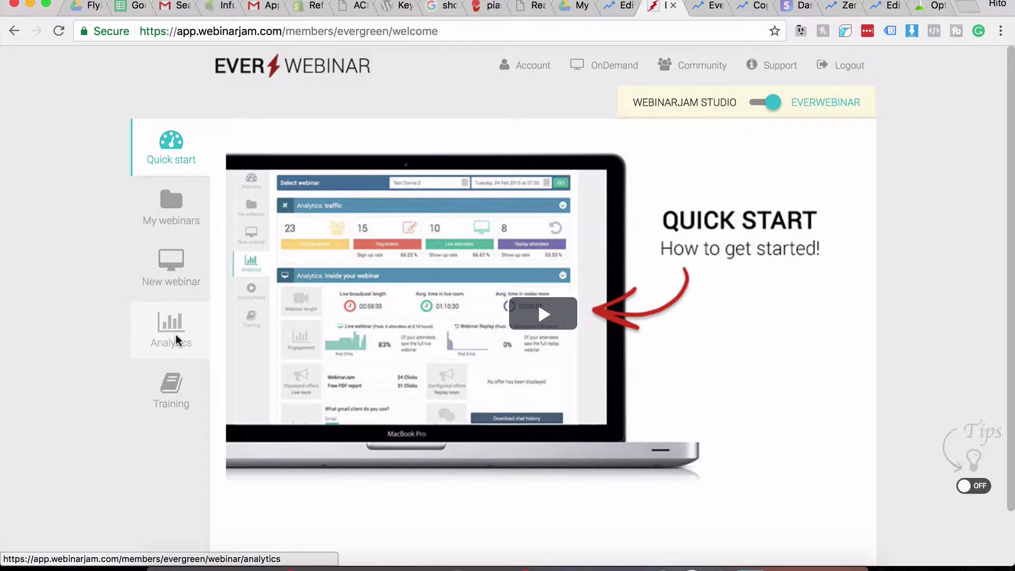
Start a new webinar and expand the 'Source of your evergreen webinar' choices.
left_click(175, 288)
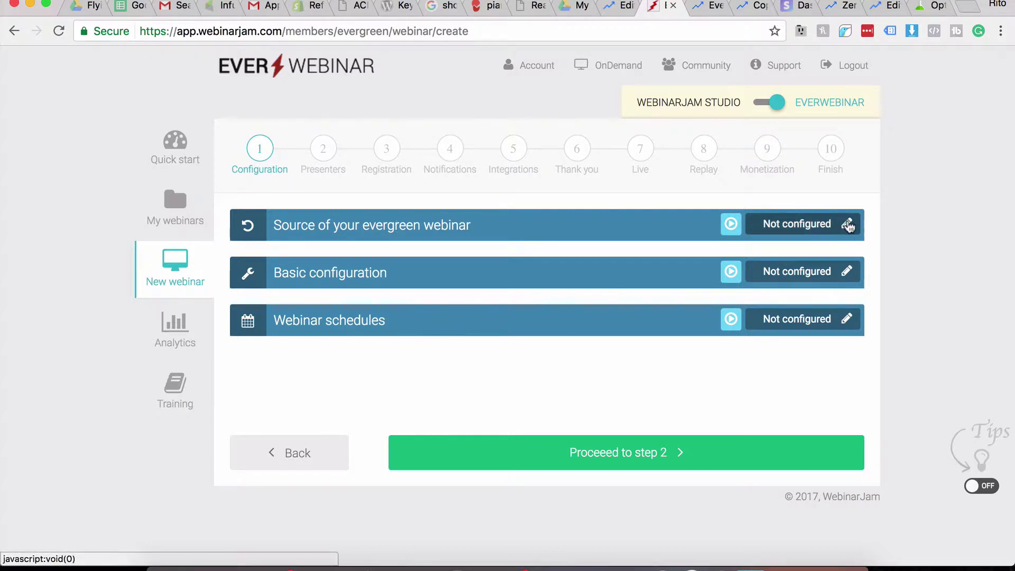
left_click(847, 224)
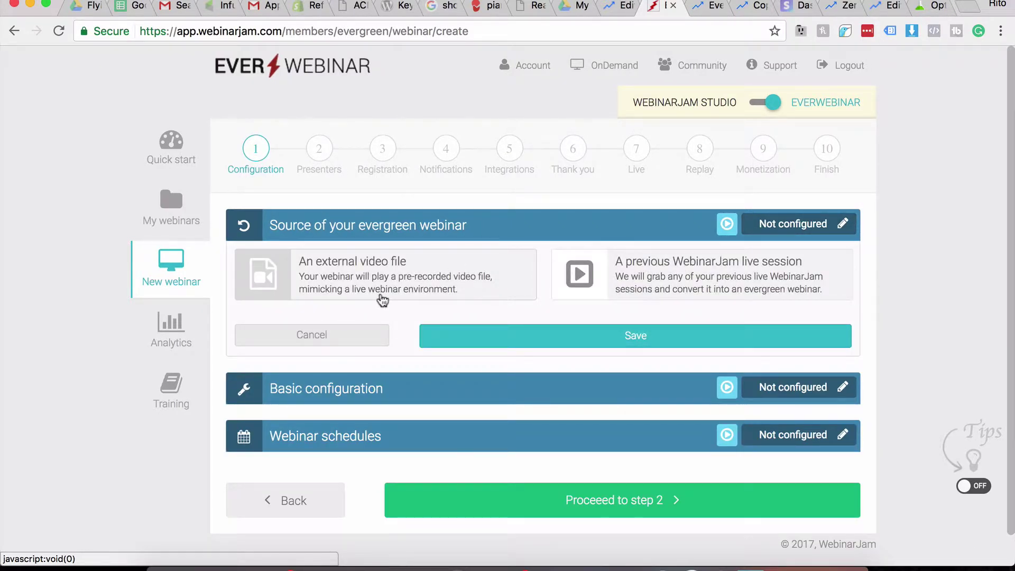
Choose 'An external video file' as the source, expand Basic configuration, and note the allowed link formats.
left_click(382, 300)
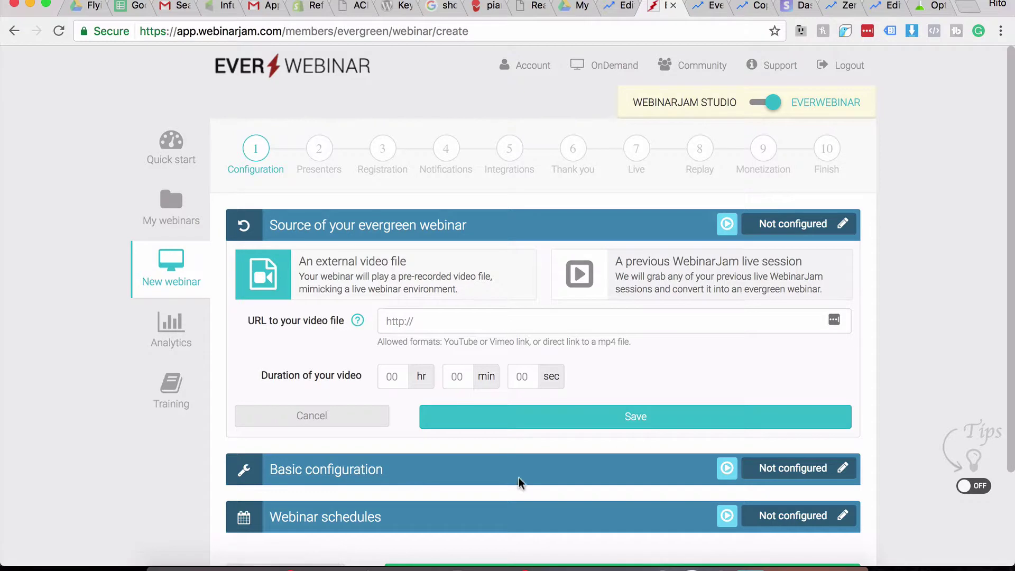
left_click(845, 469)
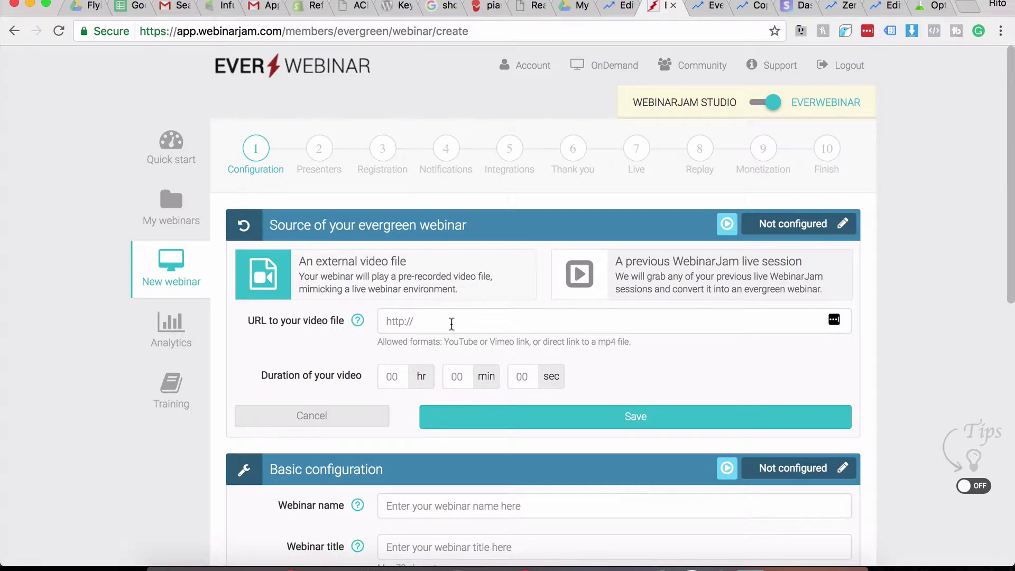
left_click_drag(444, 342, 617, 337)
left_click(543, 341)
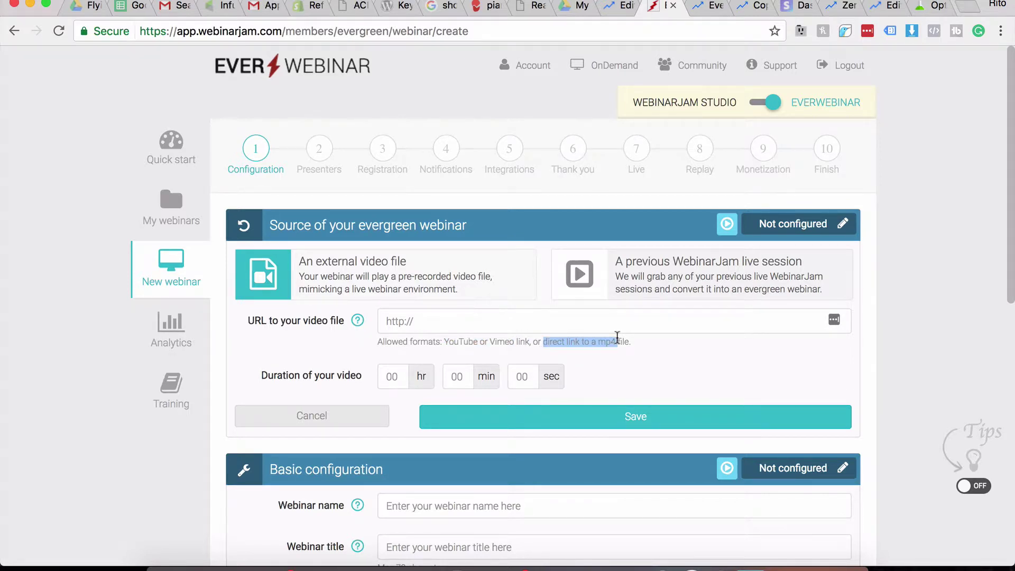
left_click(623, 369)
scroll(623, 370, "down", 2)
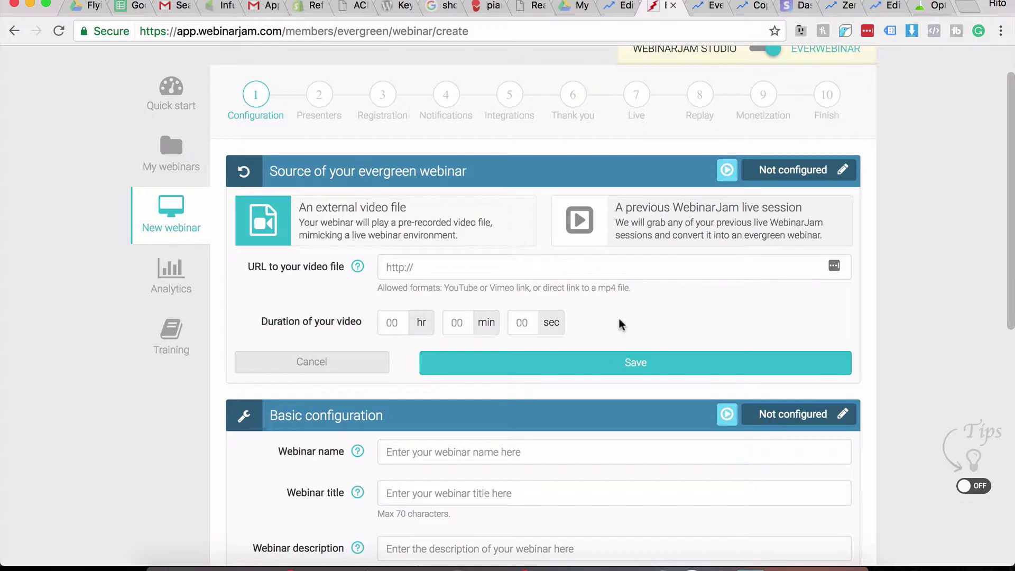
scroll(623, 324, "down", 1)
scroll(518, 334, "down", 1)
scroll(518, 335, "down", 2)
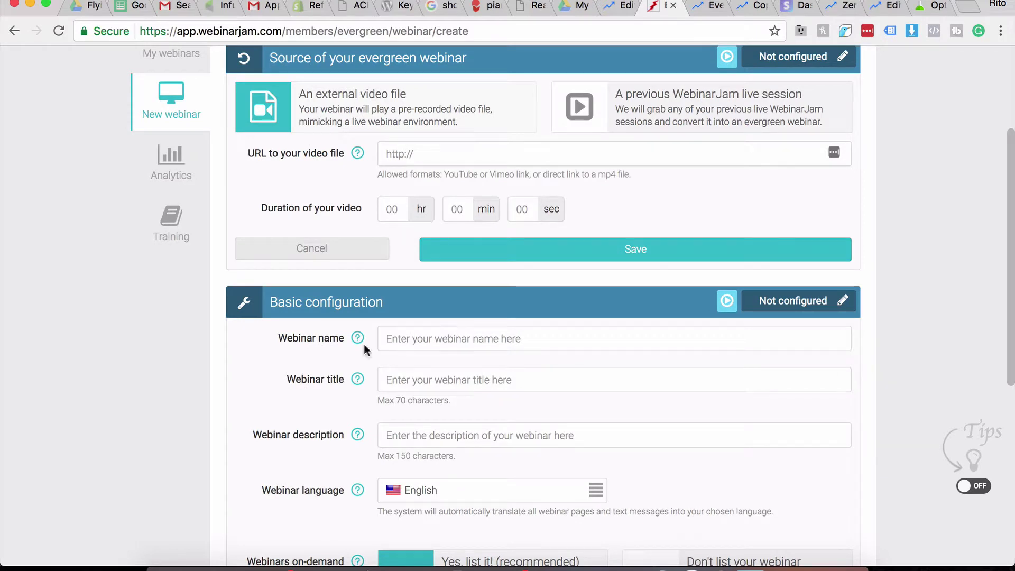
scroll(418, 338, "down", 1)
mouse_move(358, 343)
left_click_drag(316, 305, 250, 318)
left_click(267, 353)
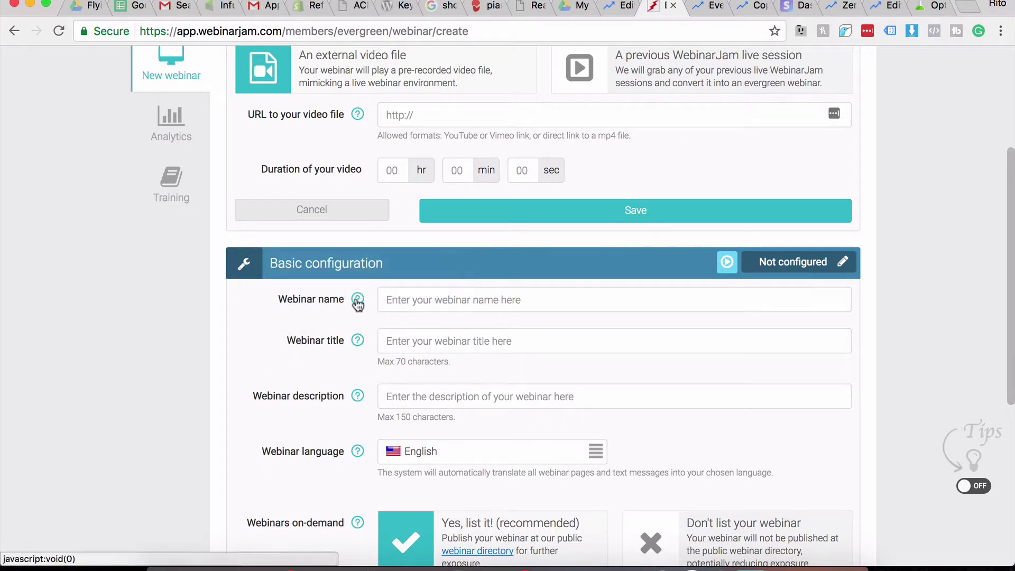
mouse_move(358, 301)
left_click_drag(294, 267, 257, 255)
left_click(266, 312)
scroll(324, 355, "down", 2)
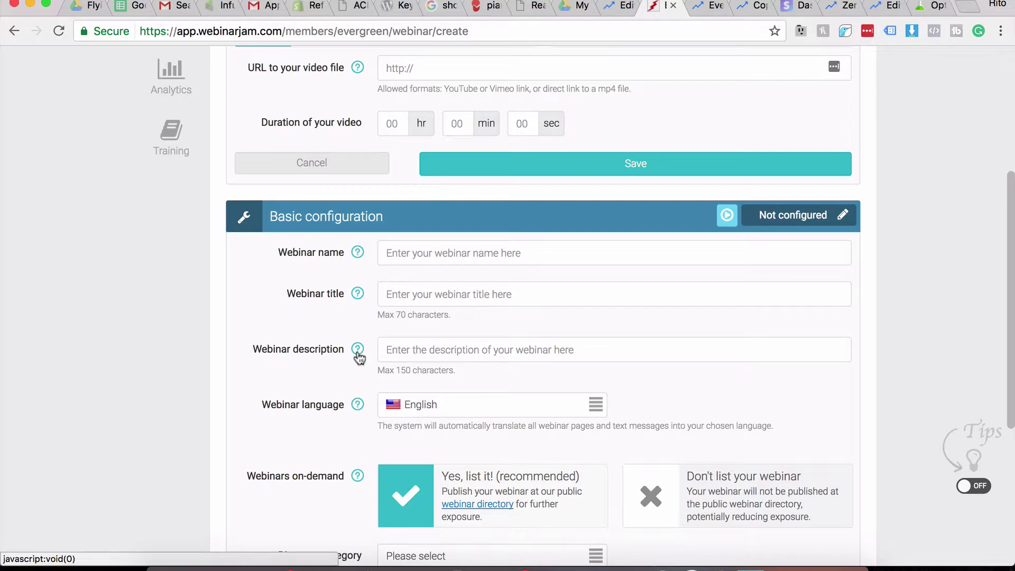
scroll(358, 358, "down", 5)
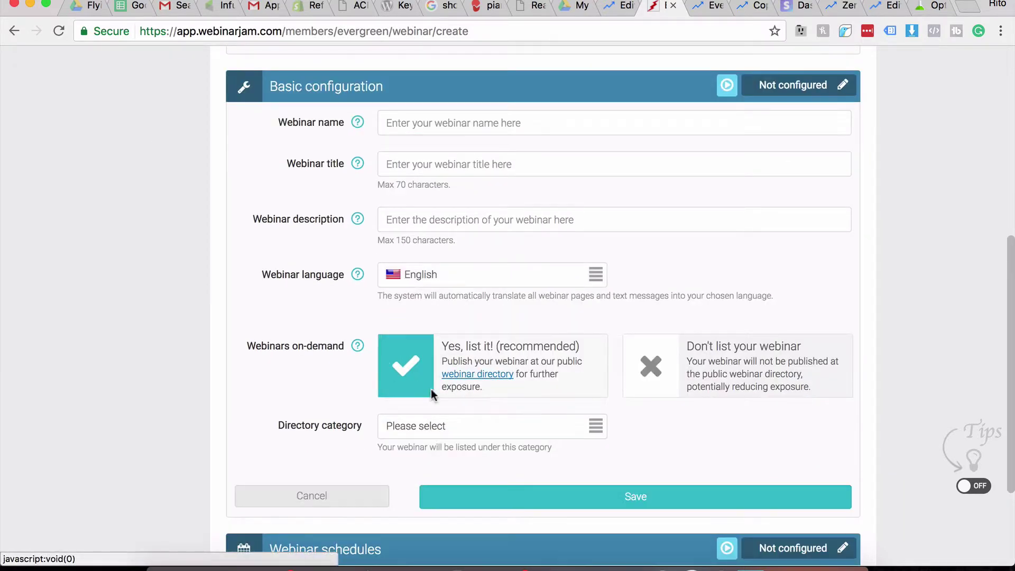
scroll(431, 353, "down", 2)
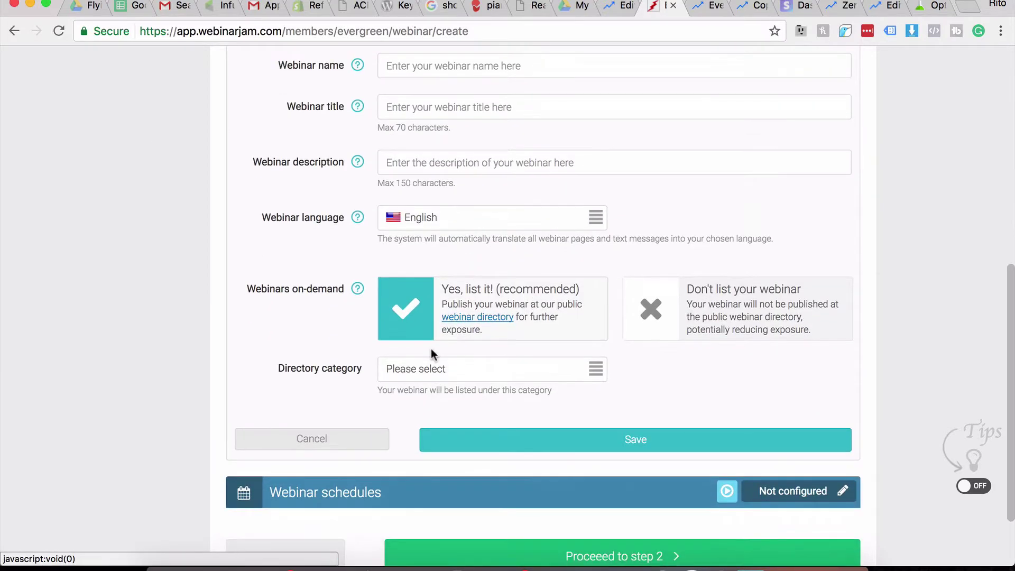
left_click(595, 373)
left_click(659, 375)
scroll(380, 424, "down", 3)
Add a daily 3:00 PM session in each viewer's own time zone.
left_click(838, 402)
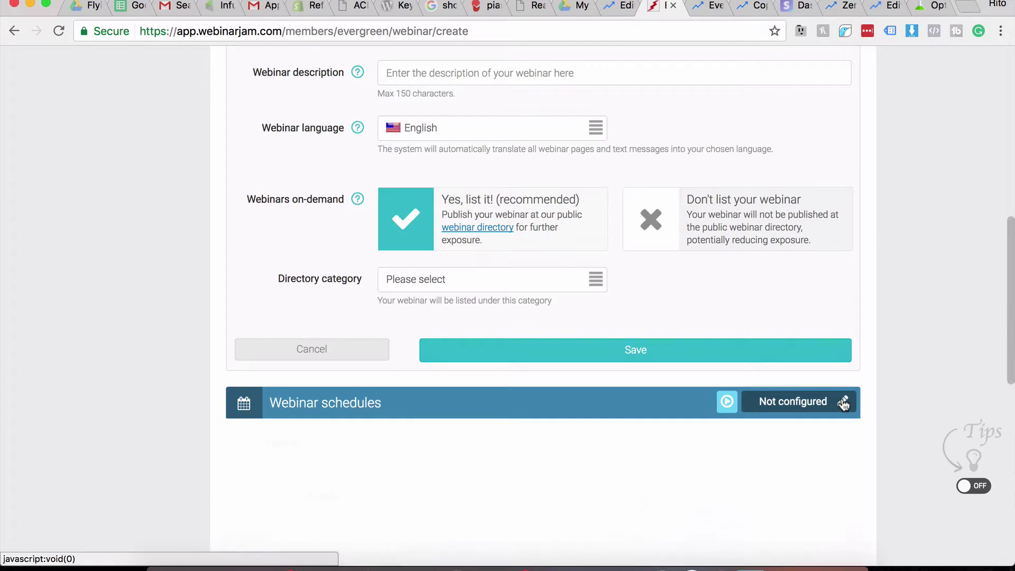
scroll(569, 392, "down", 5)
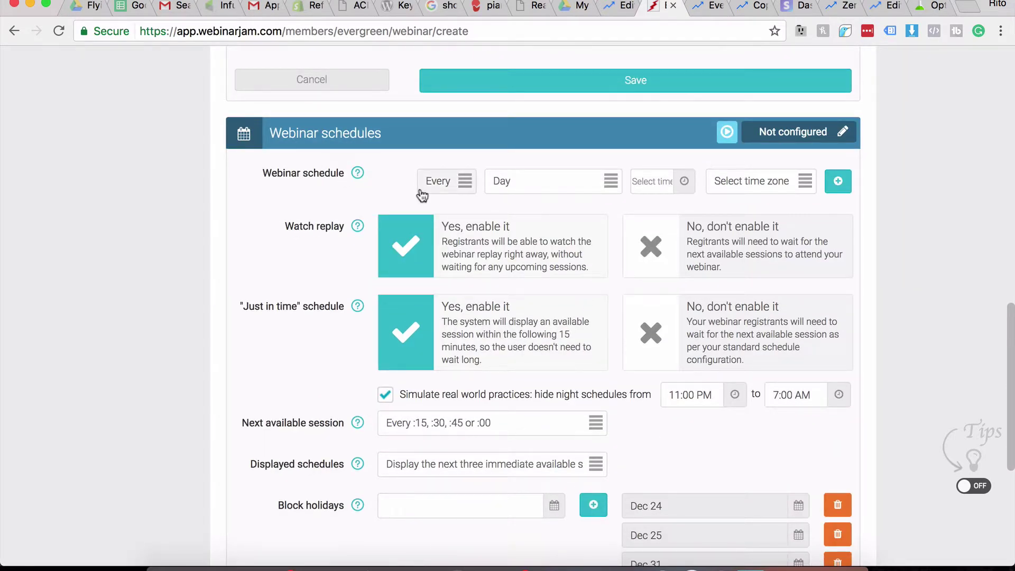
left_click(840, 191)
left_click(682, 182)
mouse_move(652, 242)
left_click(741, 213)
left_click(652, 216)
left_click(769, 192)
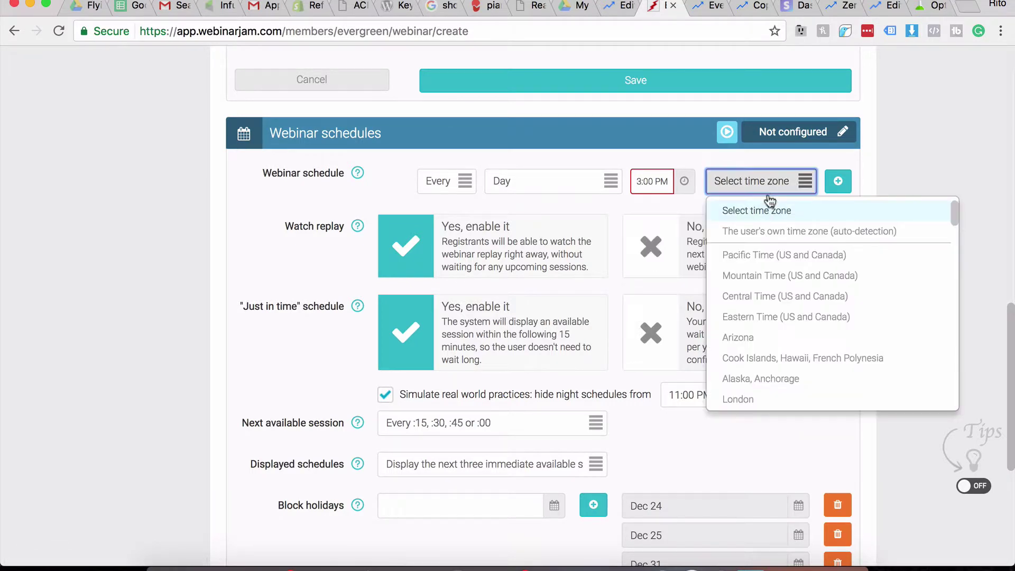
left_click(775, 230)
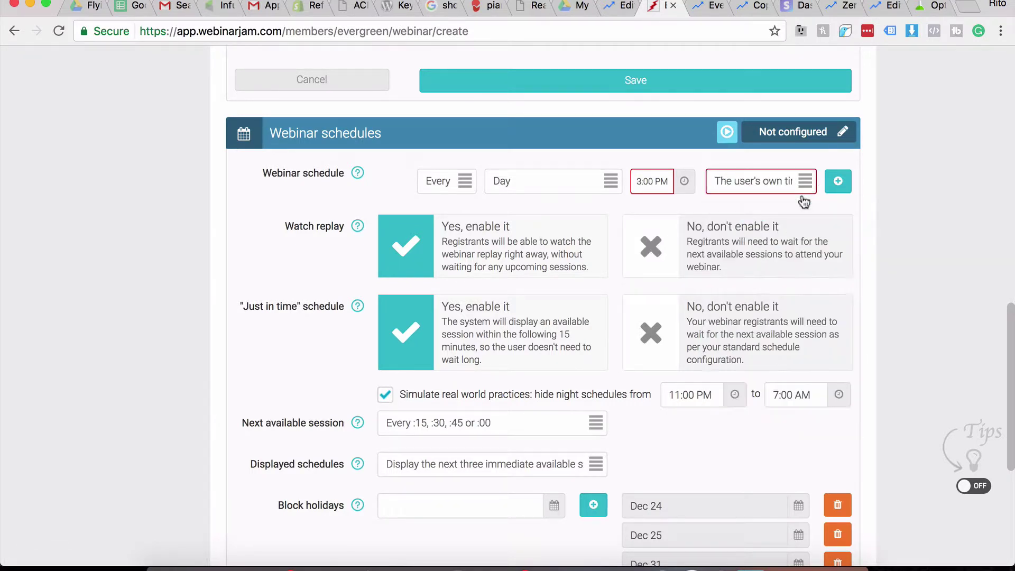
left_click(838, 184)
Add a second daily session at 8:00 PM.
left_click(681, 185)
left_click(656, 216)
left_click(655, 216)
left_click(656, 215)
left_click(655, 216)
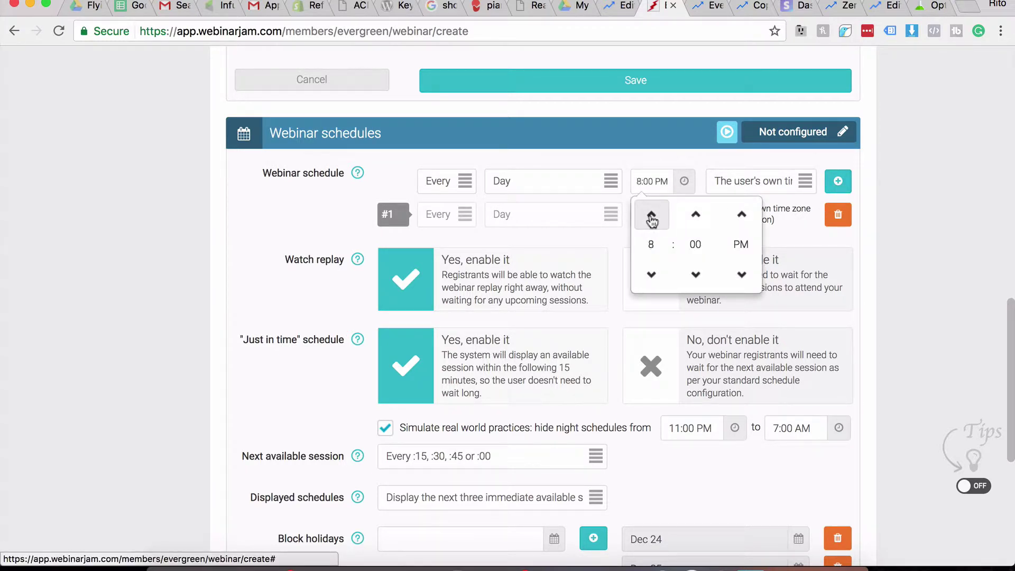
left_click(743, 166)
left_click(838, 182)
Keep the user's own time zone and add a third daily session at 10:00 AM.
left_click(780, 188)
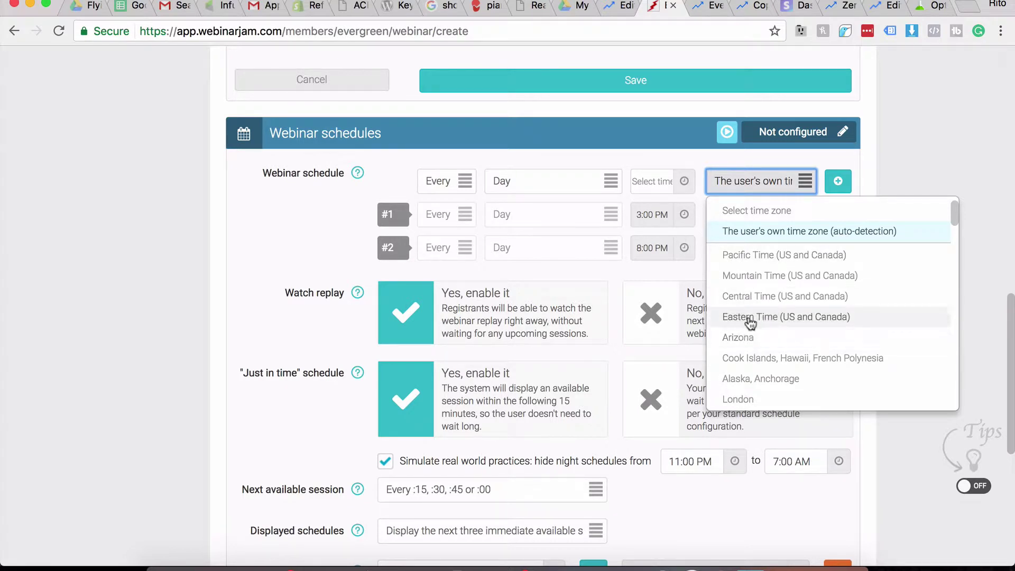
left_click(870, 166)
left_click(683, 186)
left_click(652, 275)
left_click(651, 274)
left_click(651, 274)
left_click(652, 275)
left_click(651, 275)
left_click(651, 274)
left_click(651, 274)
left_click(651, 274)
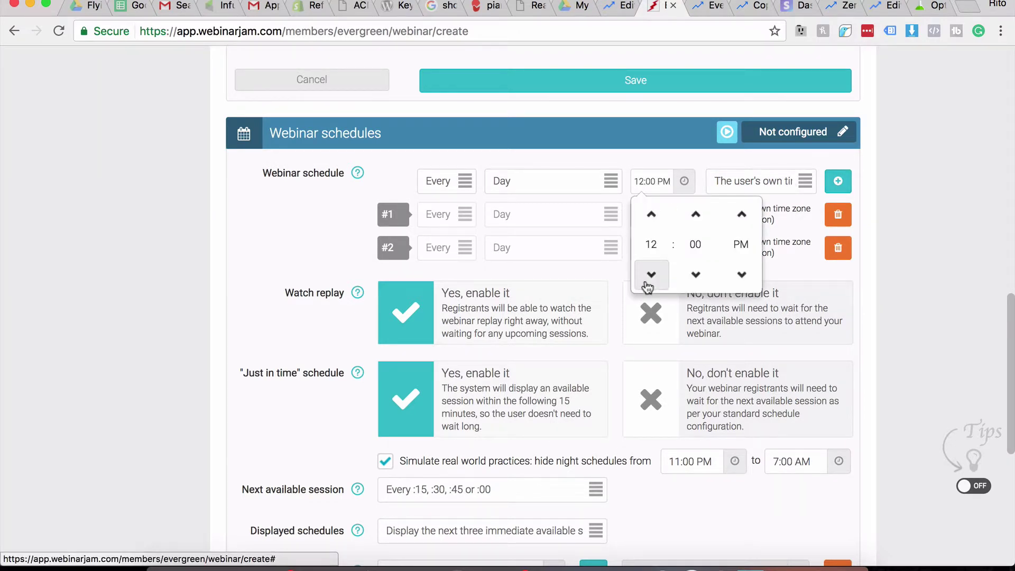
left_click(647, 283)
left_click(647, 284)
left_click(838, 181)
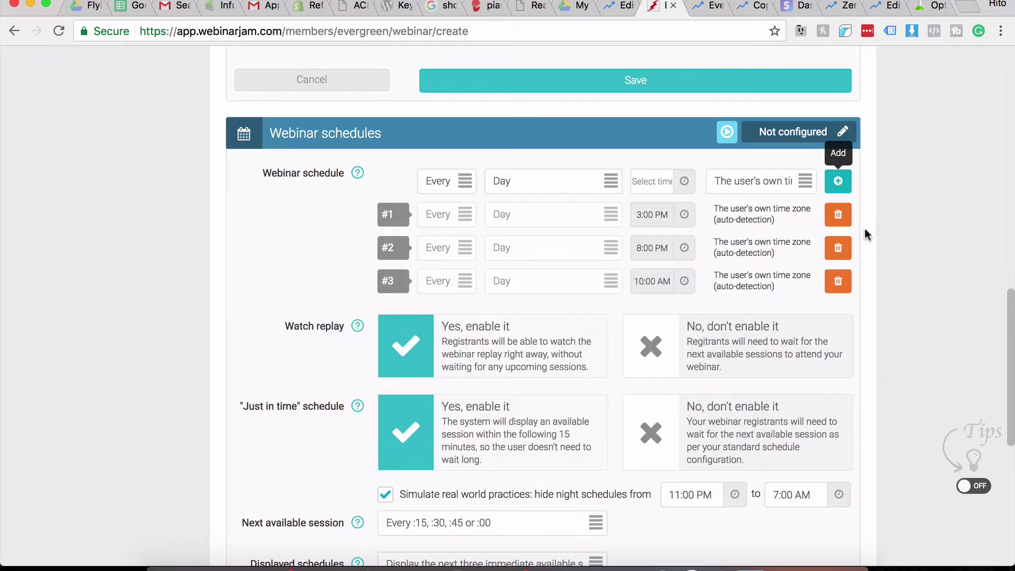
Check the Displayed schedules setting, then return to the step 1 Configuration overview.
scroll(585, 319, "down", 2)
scroll(461, 248, "down", 2)
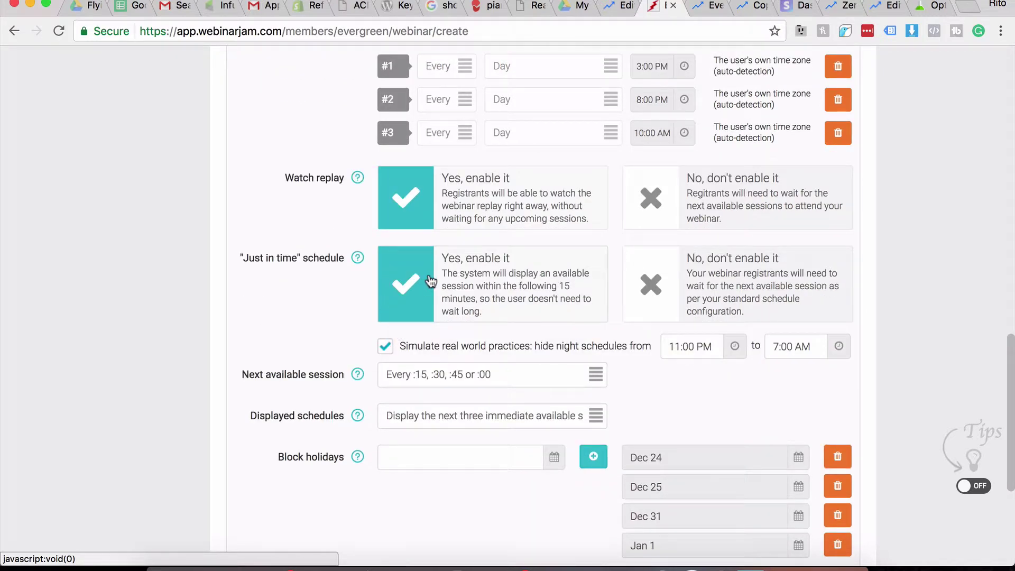
scroll(431, 280, "down", 2)
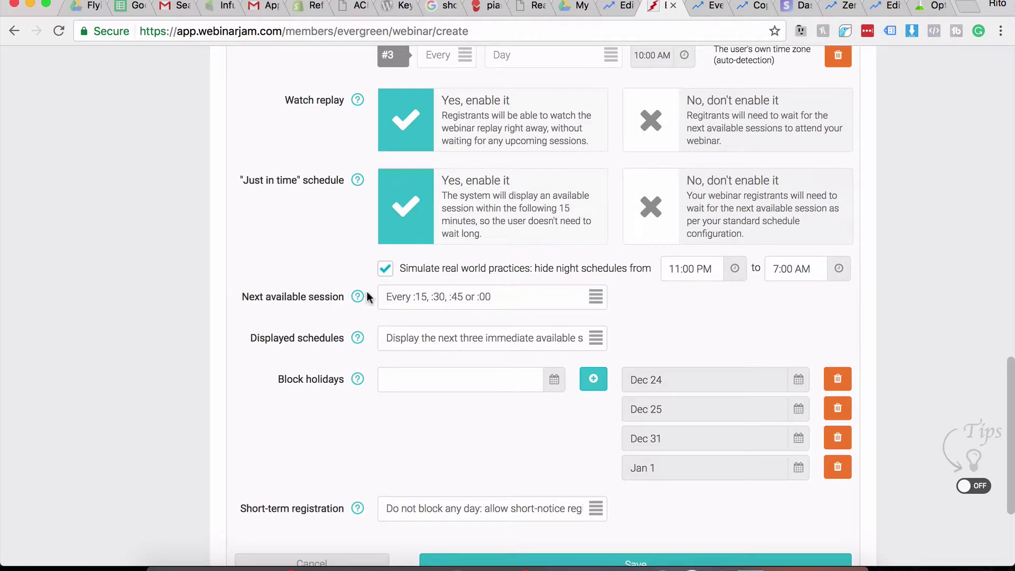
scroll(422, 299, "down", 2)
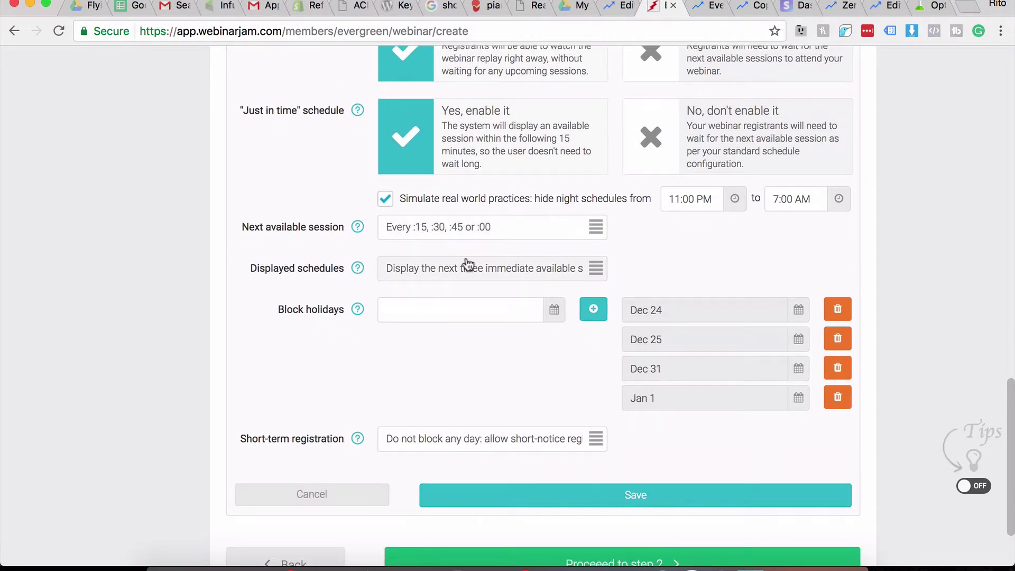
left_click(419, 273)
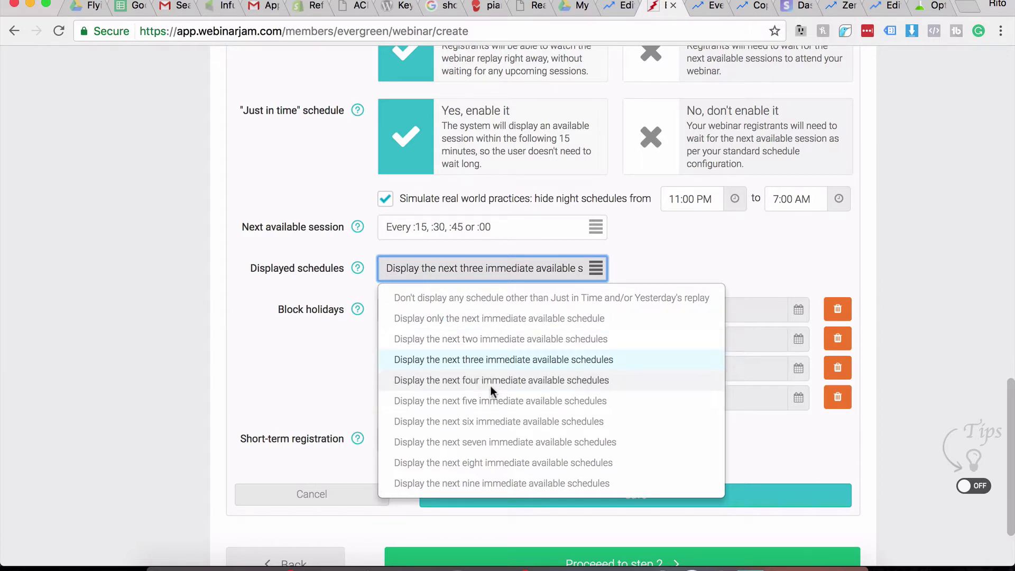
left_click(315, 364)
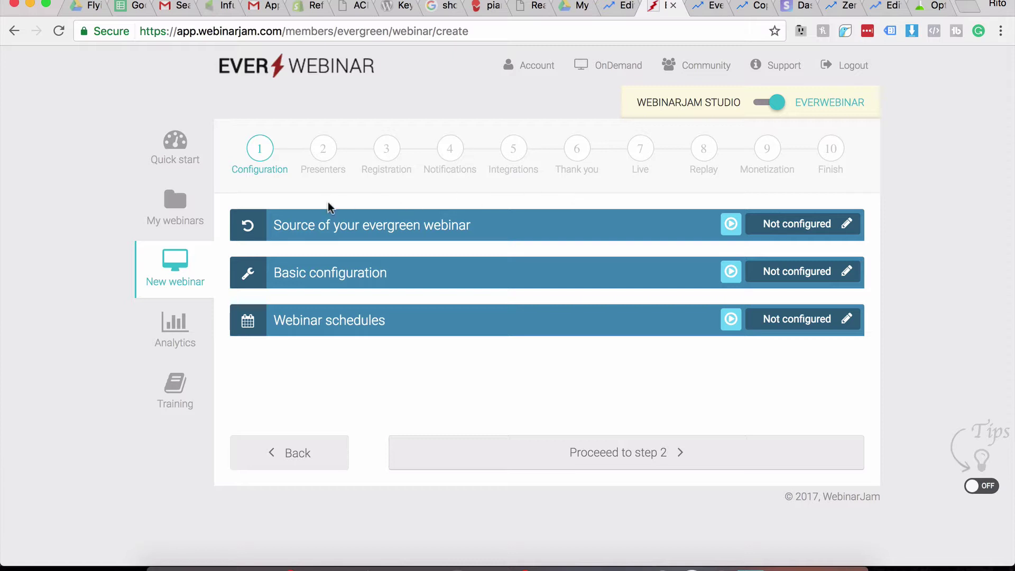
Load Analytics for 'OptinLabs - 3x Your Optins', all sessions, last month.
left_click(189, 343)
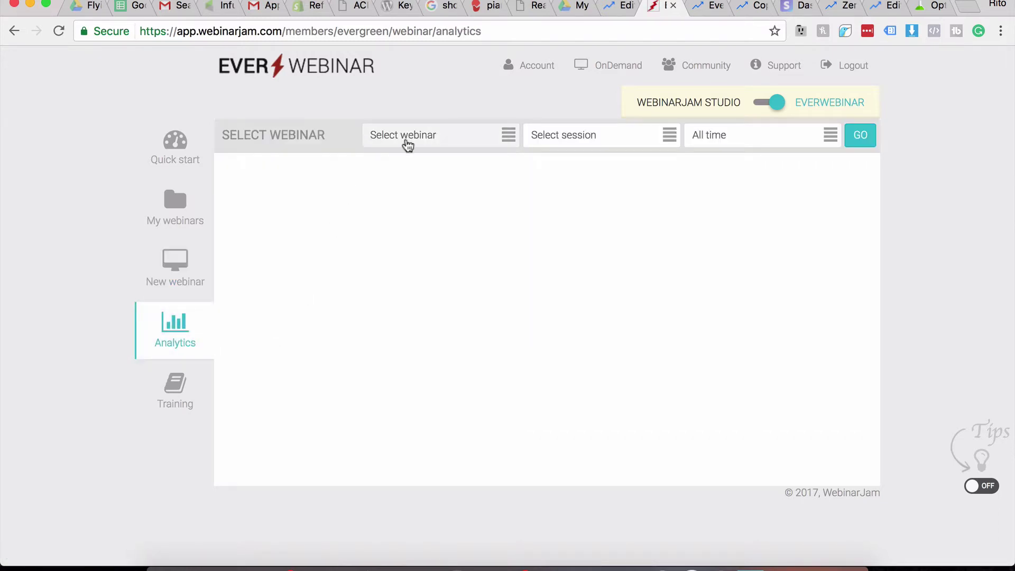
left_click(602, 147)
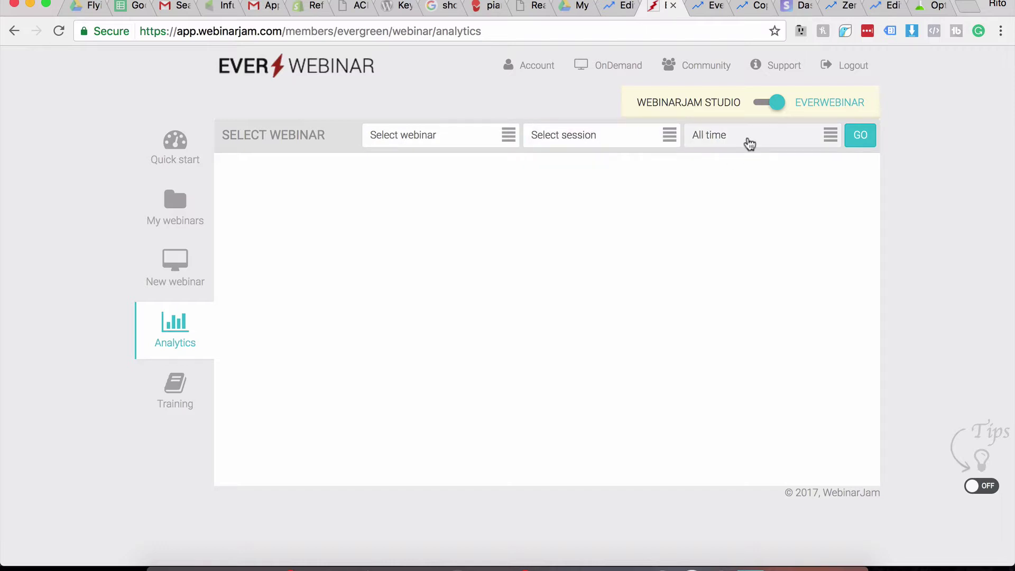
left_click(462, 150)
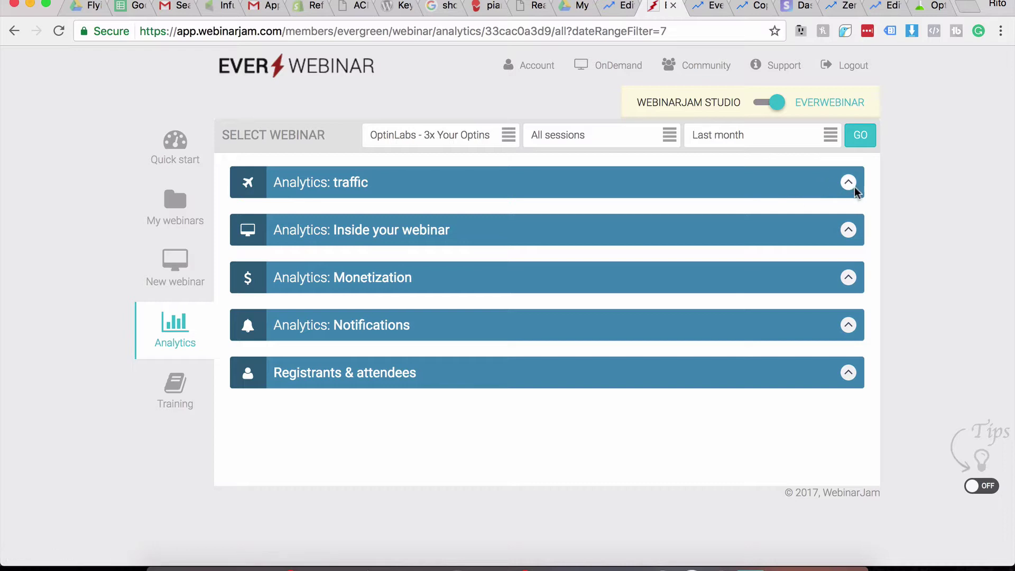
Expand the traffic and Inside your webinar panels, highlighting the replay show-up rate.
left_click(849, 183)
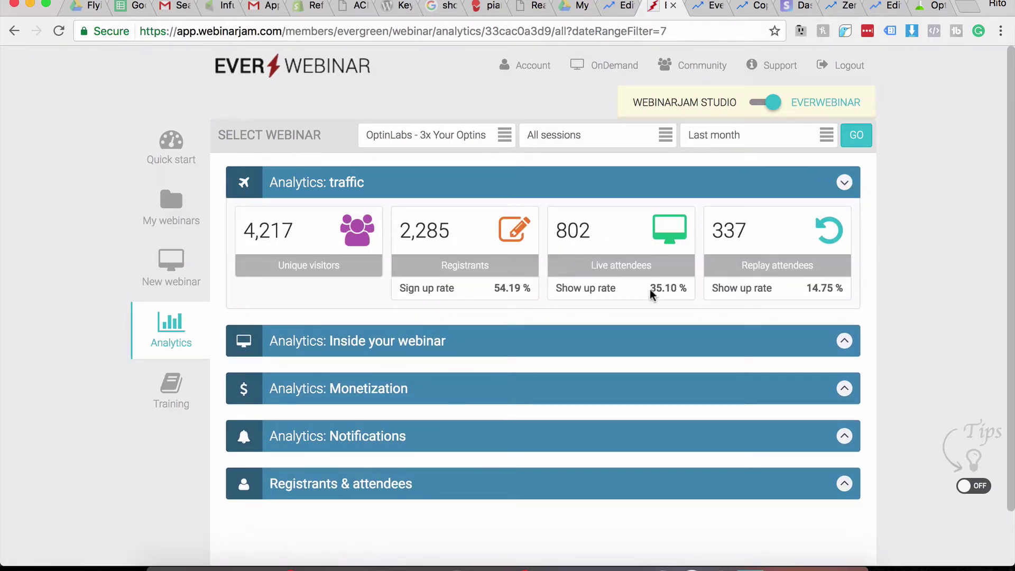
left_click_drag(650, 288, 802, 289)
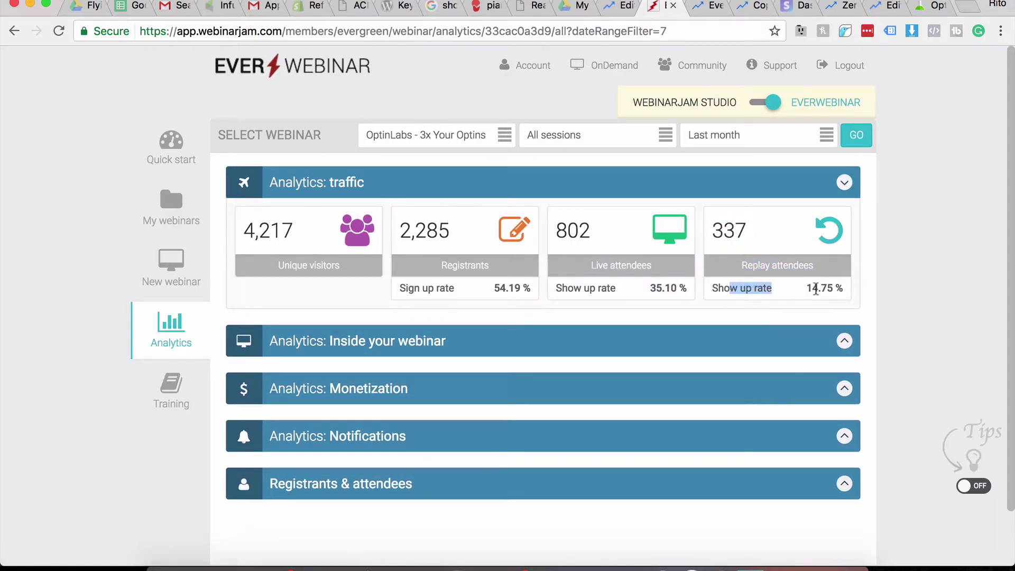
scroll(851, 280, "down", 2)
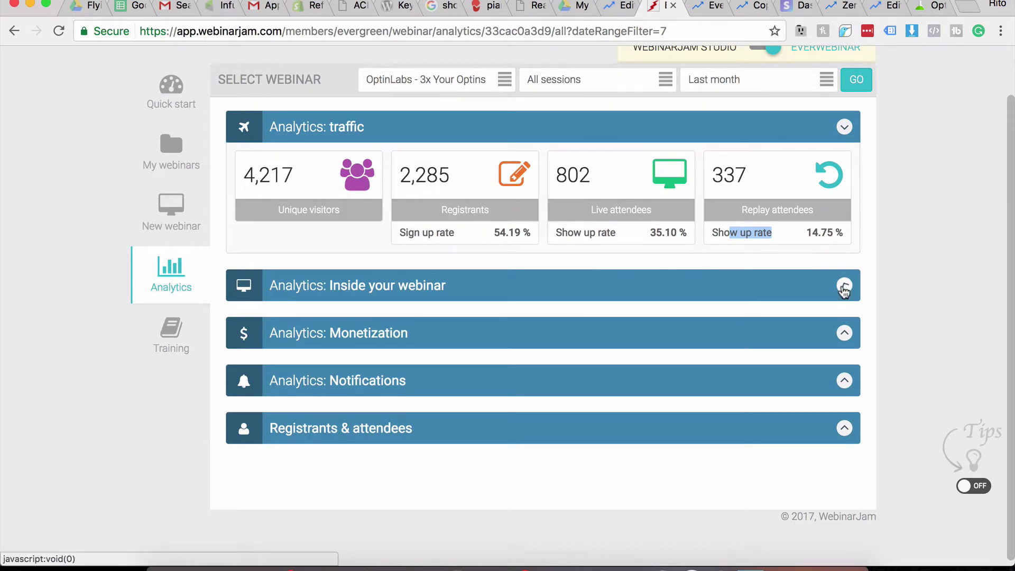
left_click(844, 285)
scroll(534, 349, "down", 2)
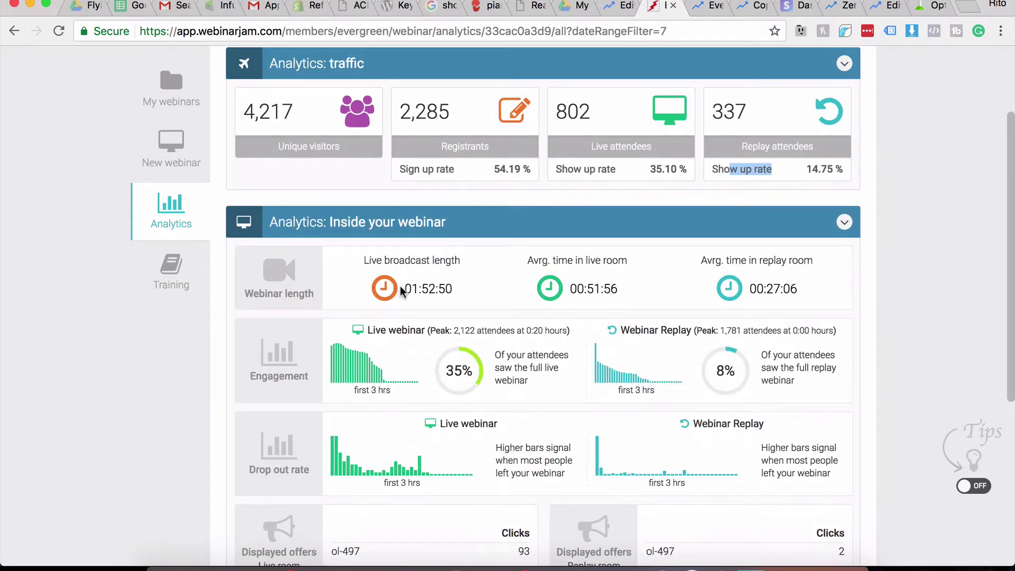
scroll(412, 319, "down", 1)
Highlight the live and replay completion sentences, average live-room time, and displayed offers label.
left_click(495, 327)
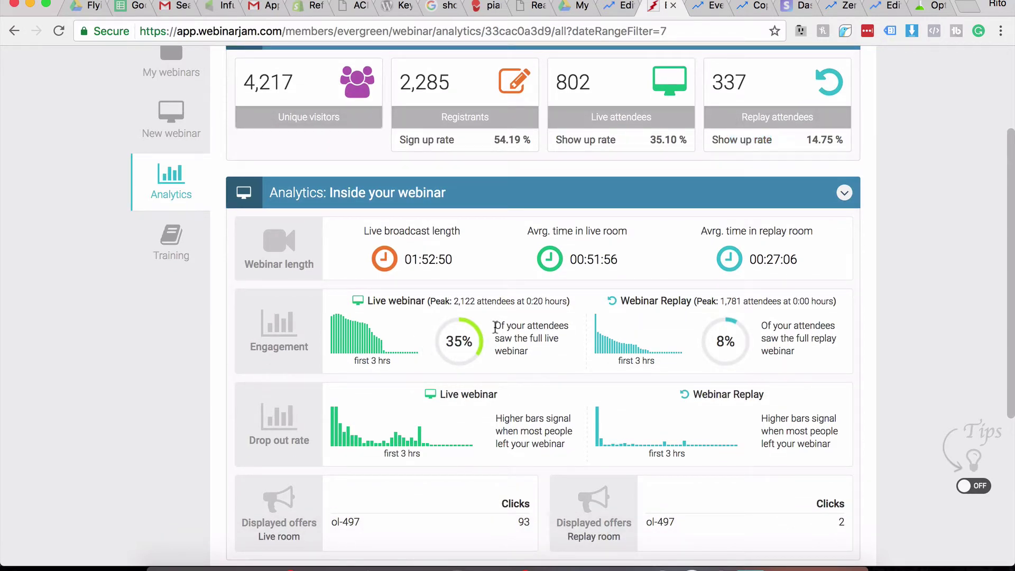
left_click_drag(495, 327, 529, 355)
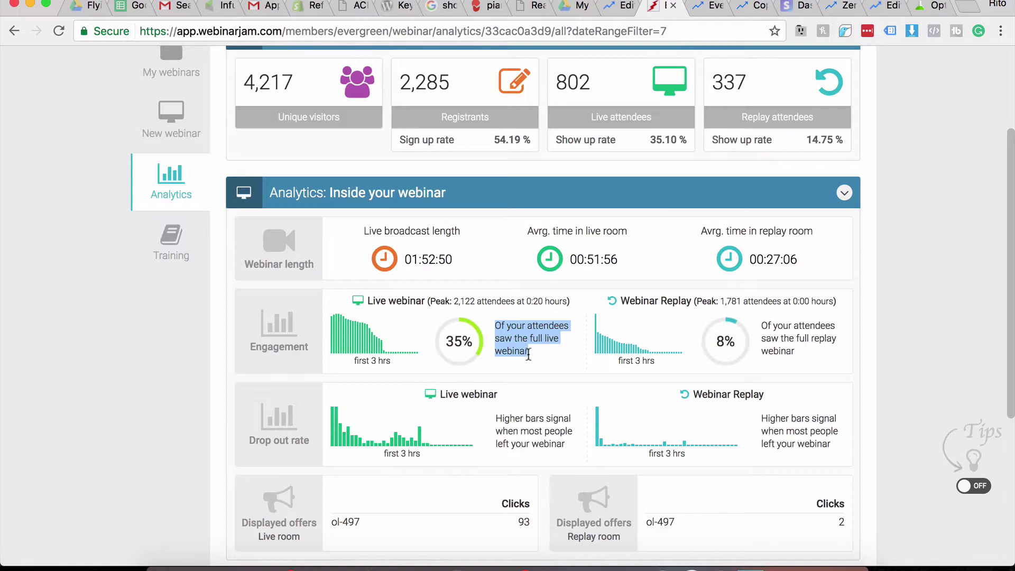
left_click_drag(761, 326, 797, 351)
scroll(729, 365, "down", 1)
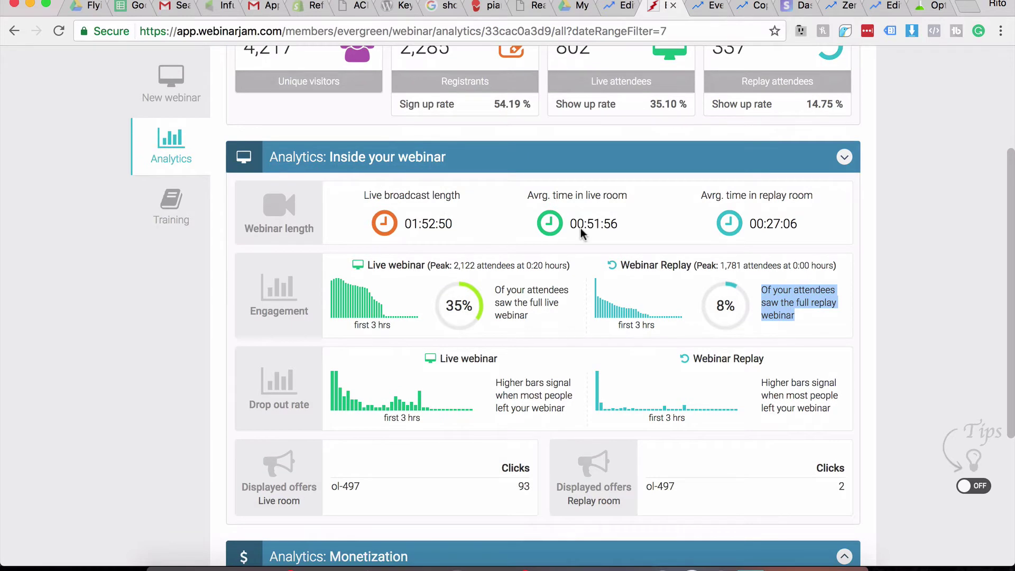
left_click_drag(640, 228, 578, 227)
left_click_drag(798, 226, 756, 227)
scroll(687, 272, "down", 3)
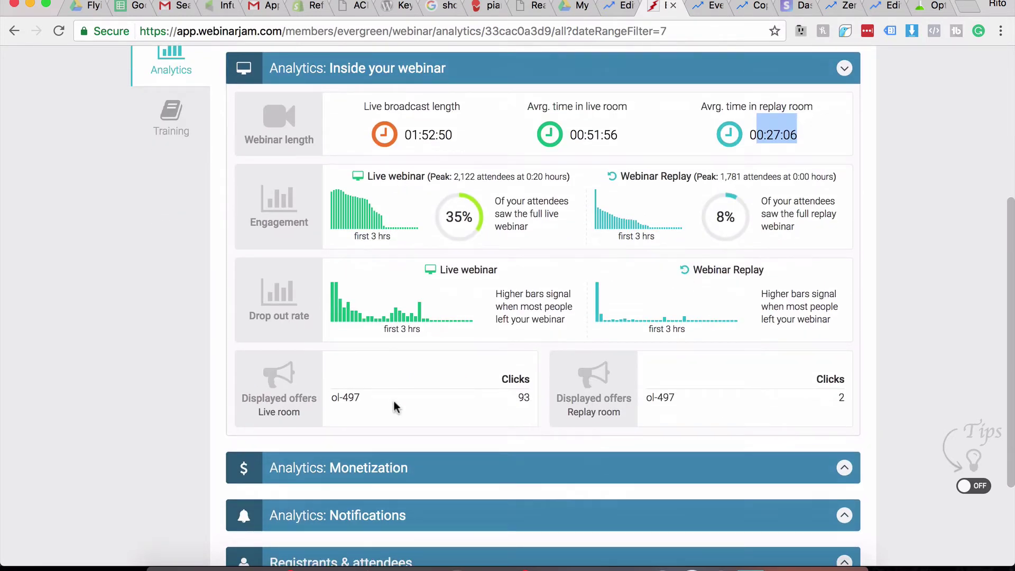
left_click_drag(313, 417, 242, 396)
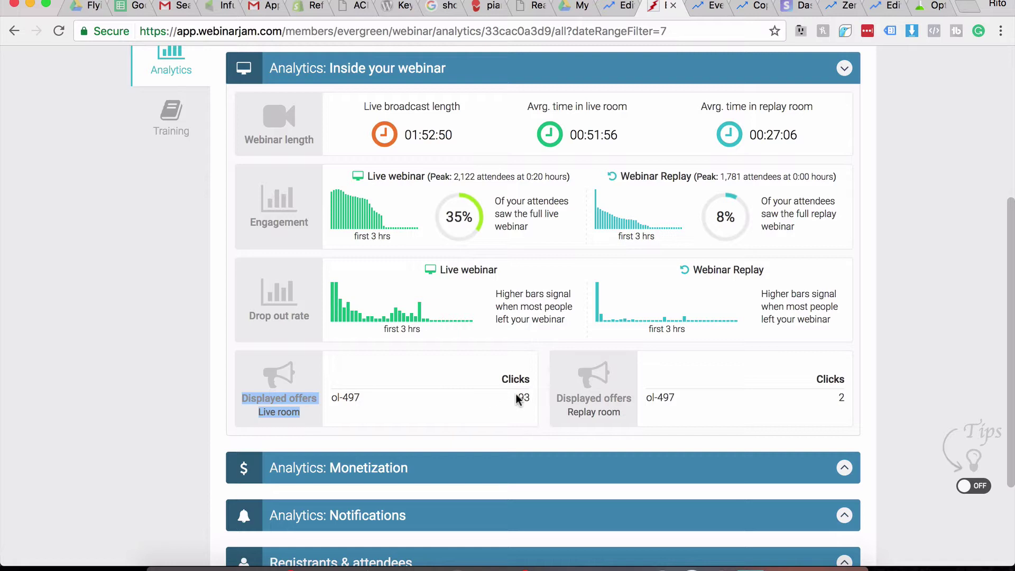
Expand the Monetization panel and review the sales revenue figures.
scroll(539, 367, "down", 2)
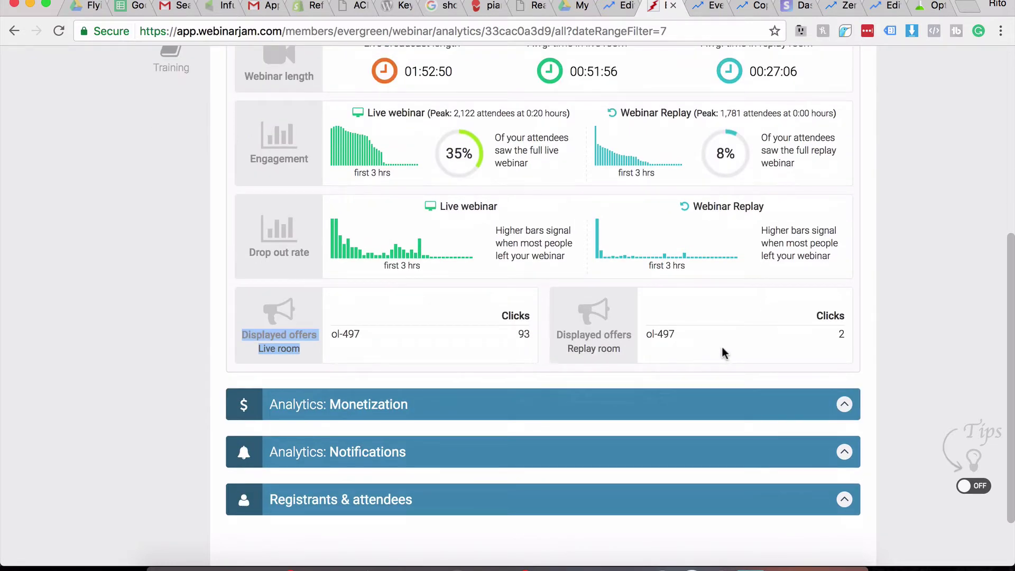
left_click(844, 403)
scroll(687, 336, "down", 3)
scroll(719, 423, "down", 2)
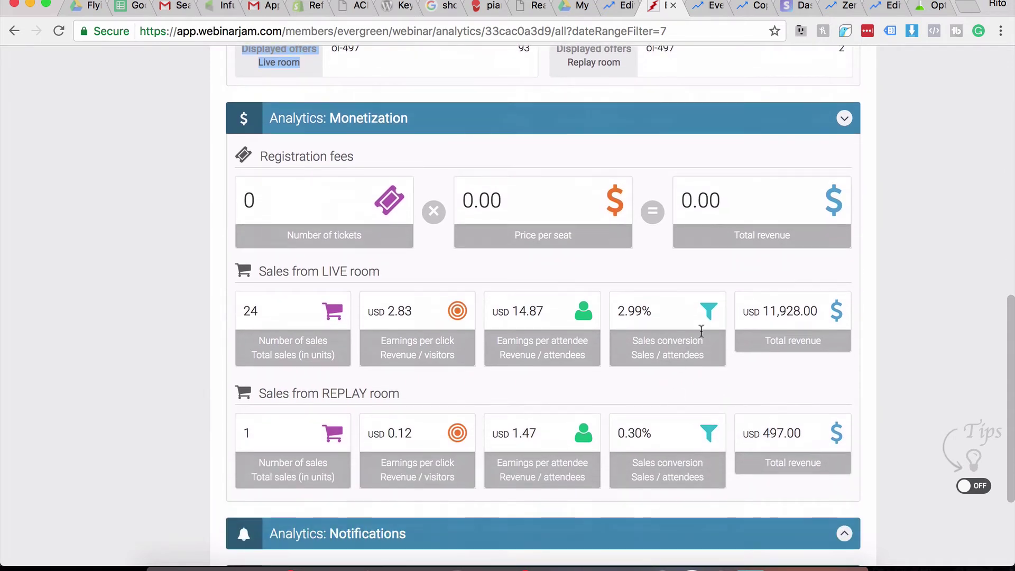
scroll(732, 380, "down", 3)
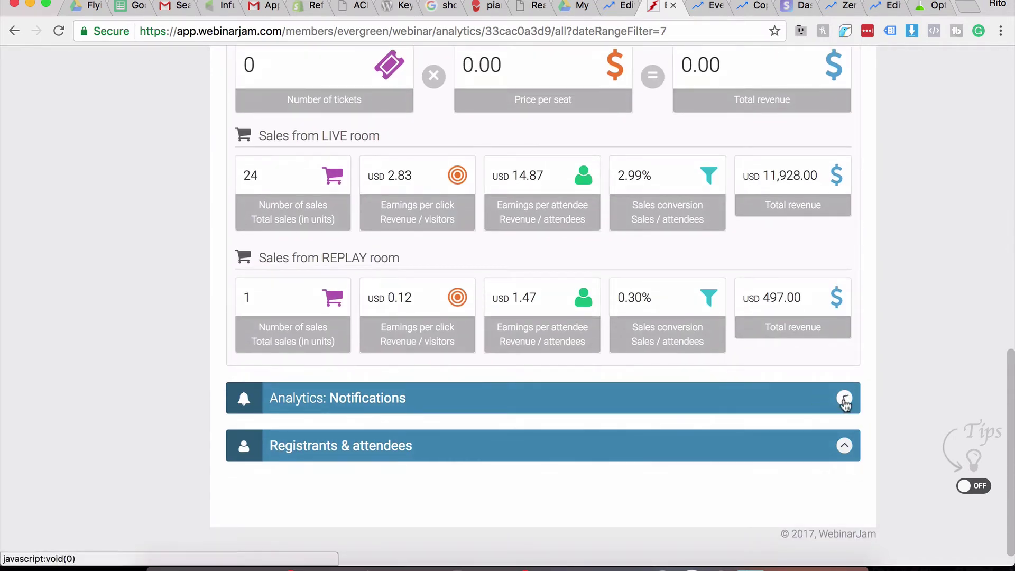
Expand the Notifications panel and review each email's sent, open and click counts.
left_click(844, 400)
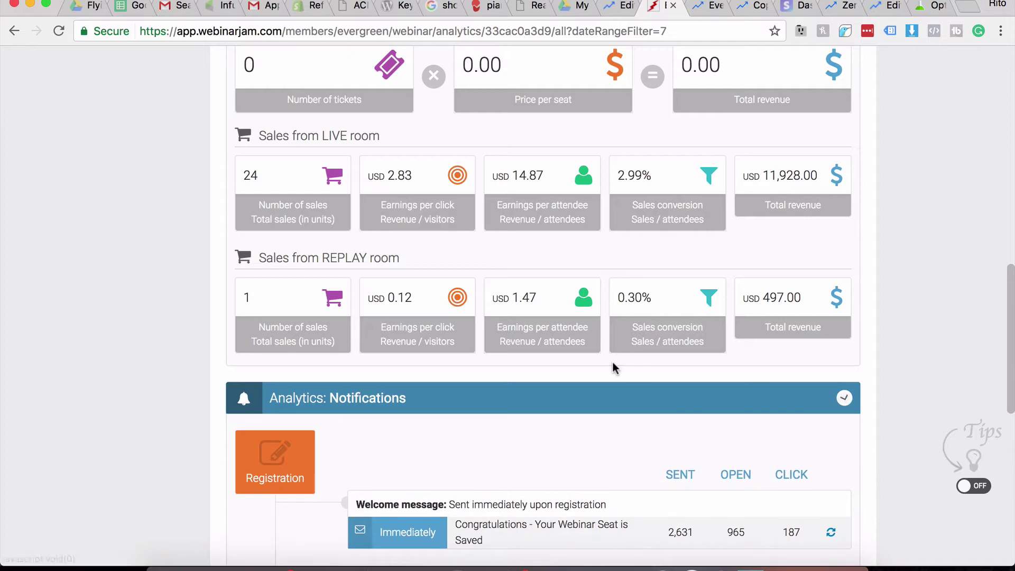
scroll(613, 363, "down", 5)
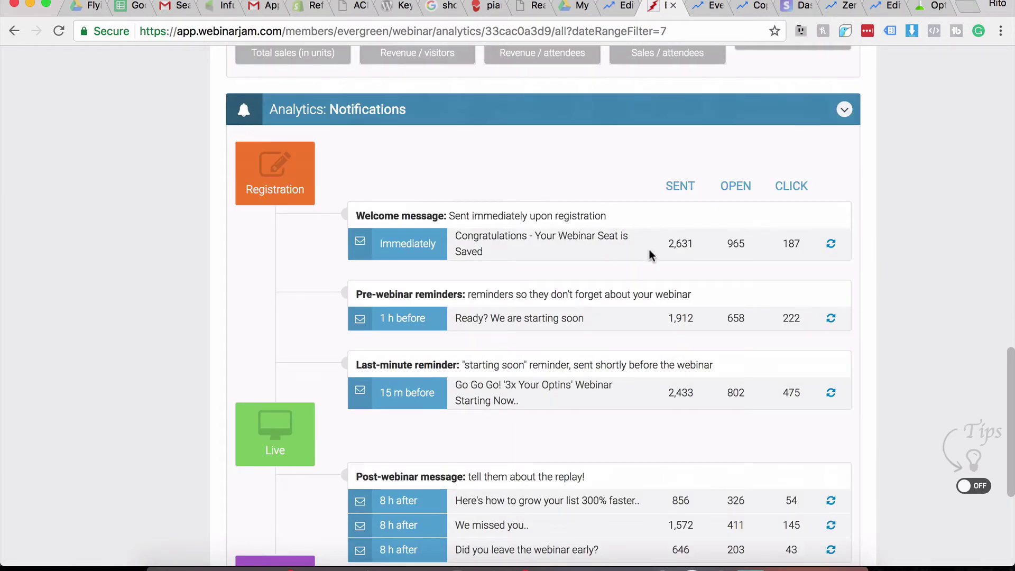
scroll(672, 330, "down", 2)
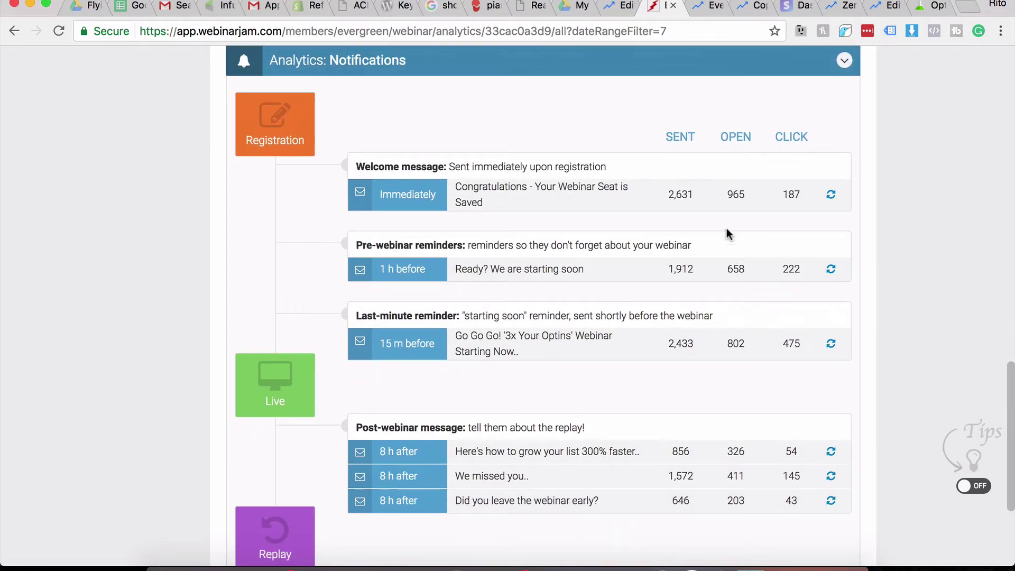
scroll(734, 304, "down", 5)
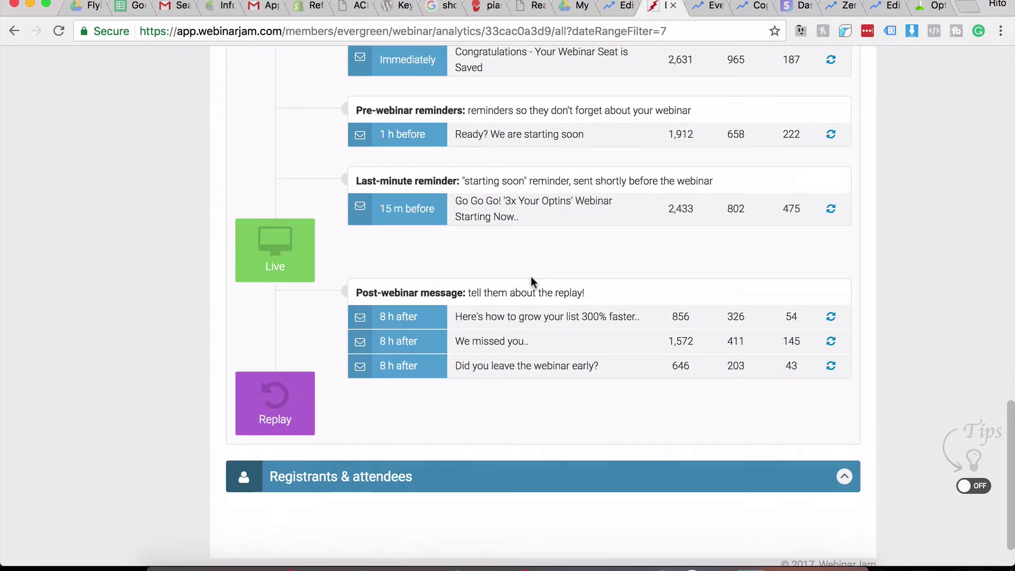
scroll(545, 250, "up", 3)
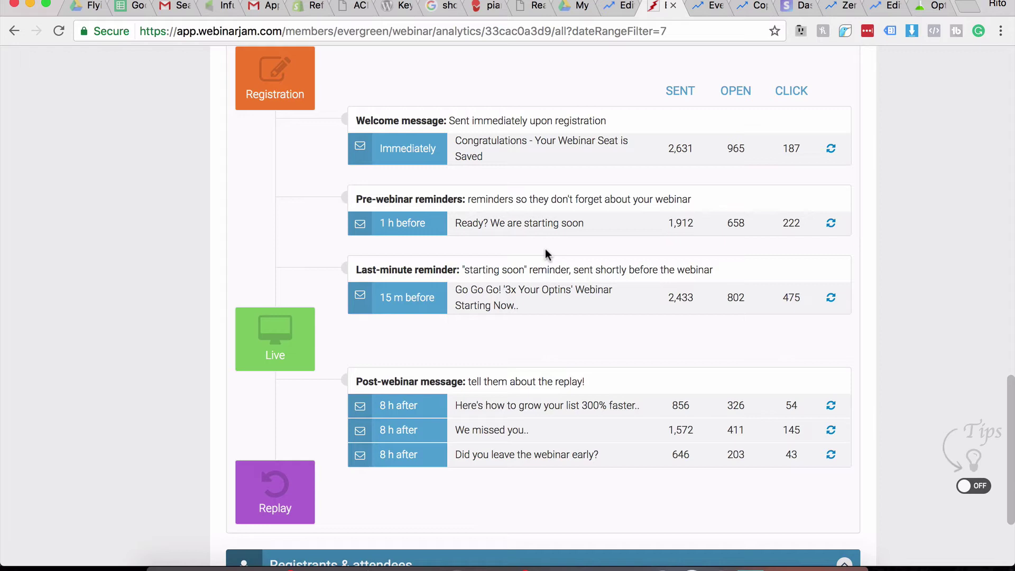
scroll(600, 264, "down", 3)
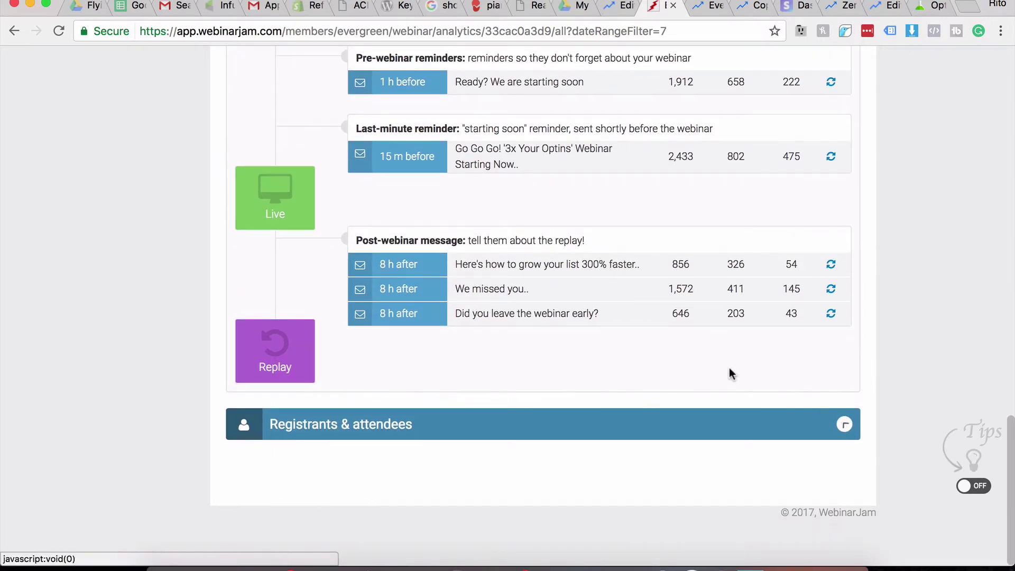
Highlight the live show-up rate of 35.10 % and the replay show-up rate.
left_click(844, 426)
scroll(729, 373, "up", 15)
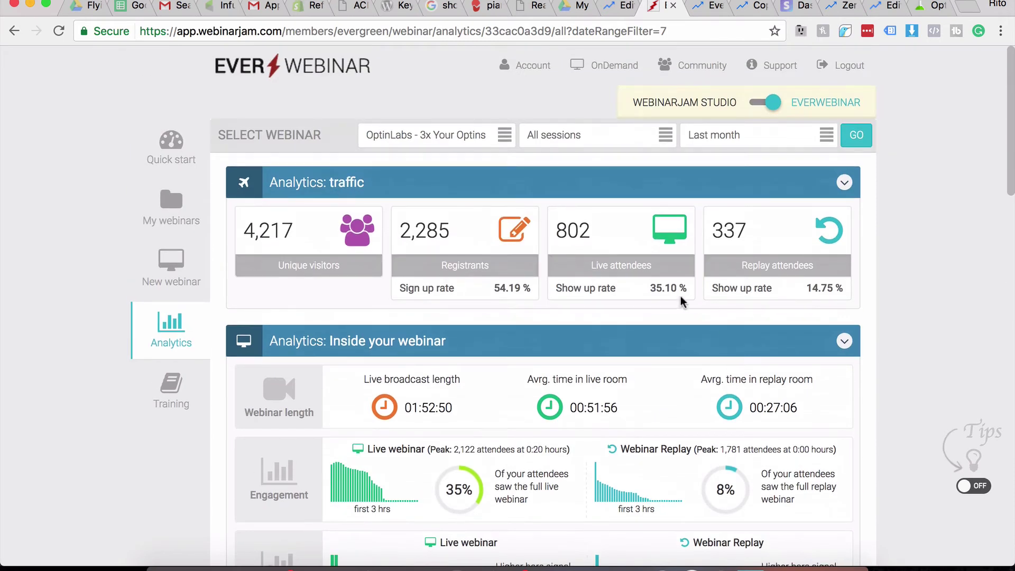
double_click(652, 289)
left_click_drag(807, 289, 831, 291)
scroll(897, 306, "down", 1)
scroll(897, 306, "down", 20)
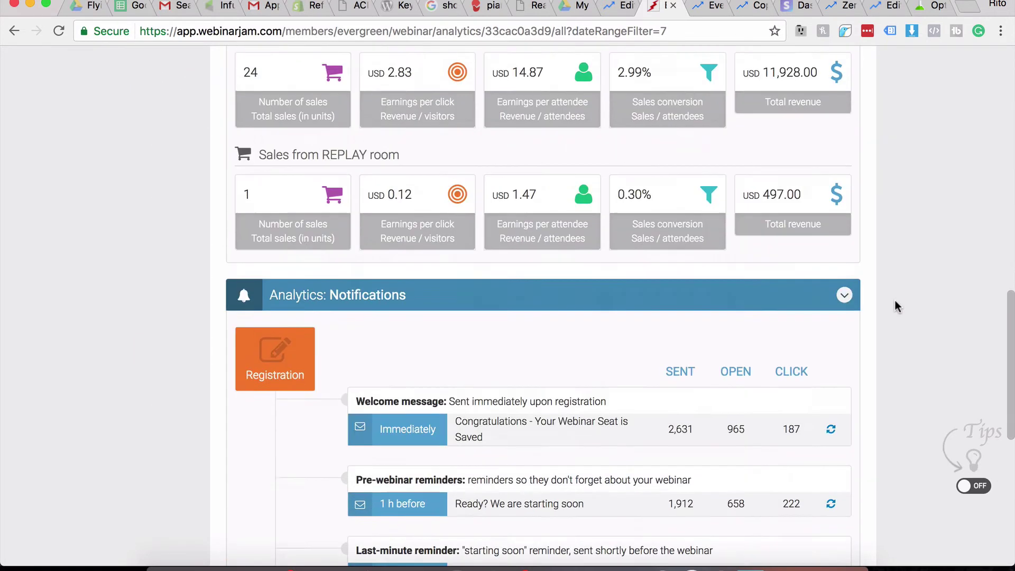
scroll(894, 301, "down", 5)
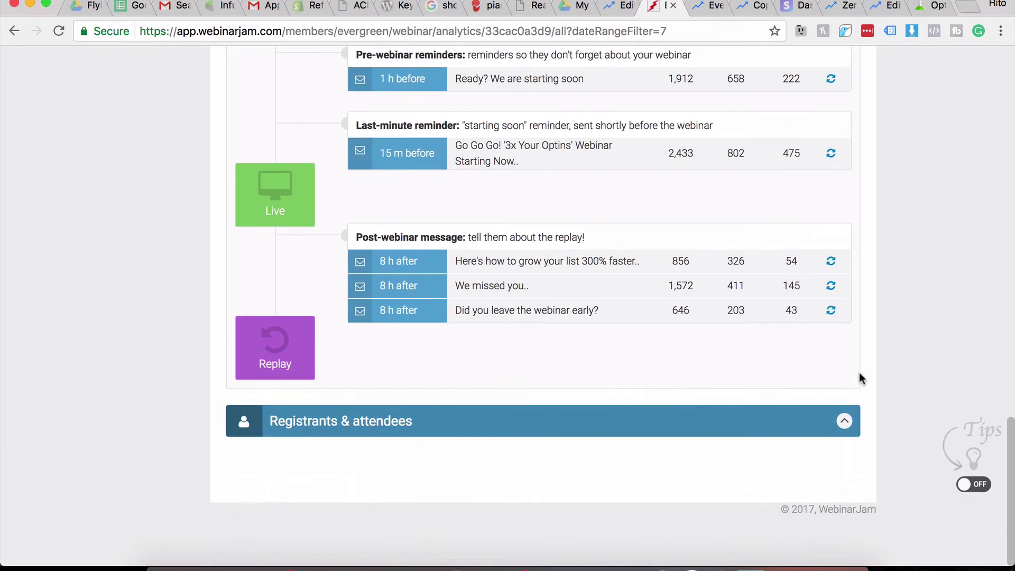
Expand Registrants & attendees and check its All sessions, All registrants and Last month filters unchanged.
left_click(845, 424)
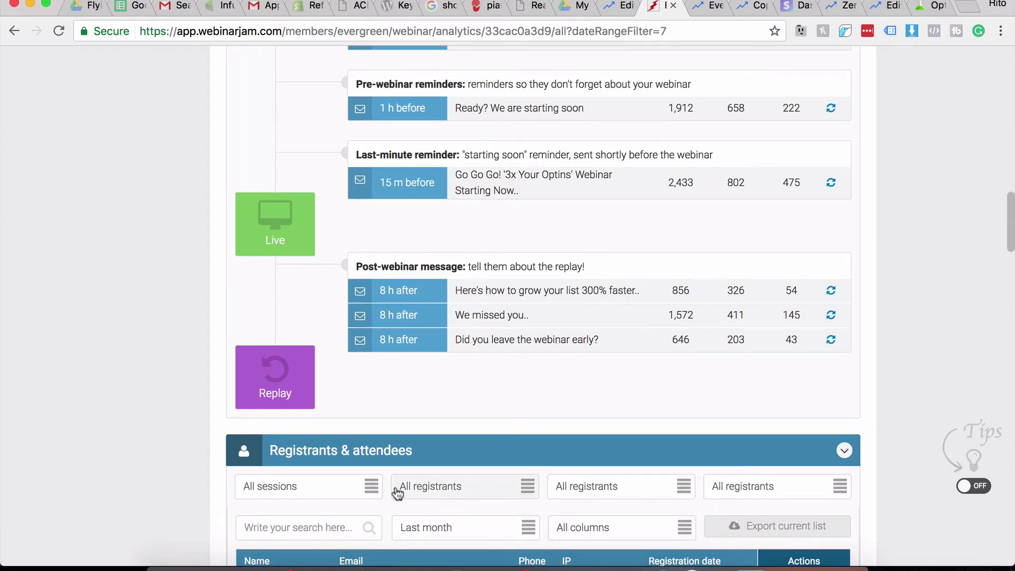
left_click(270, 495)
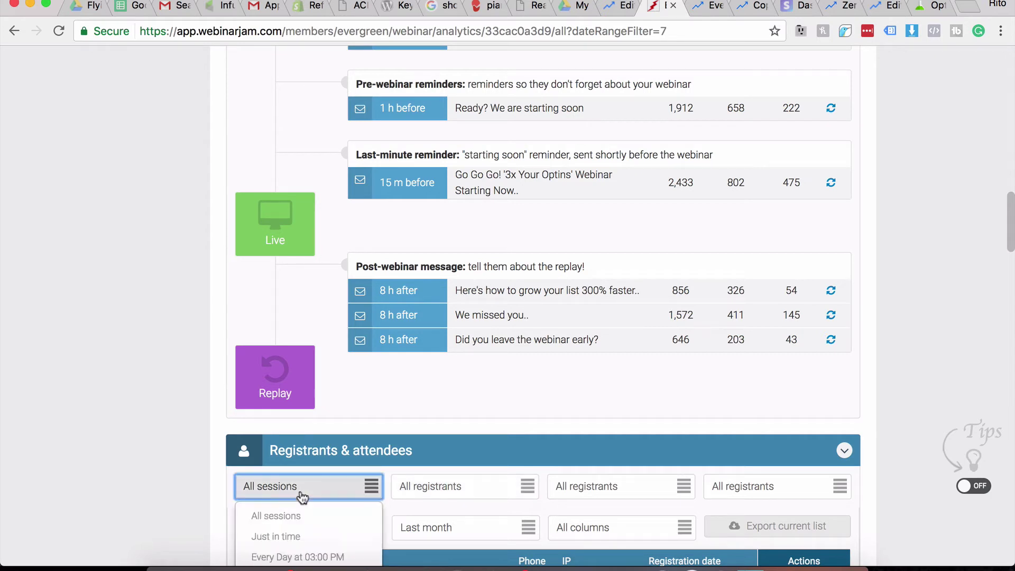
left_click(198, 482)
left_click(451, 487)
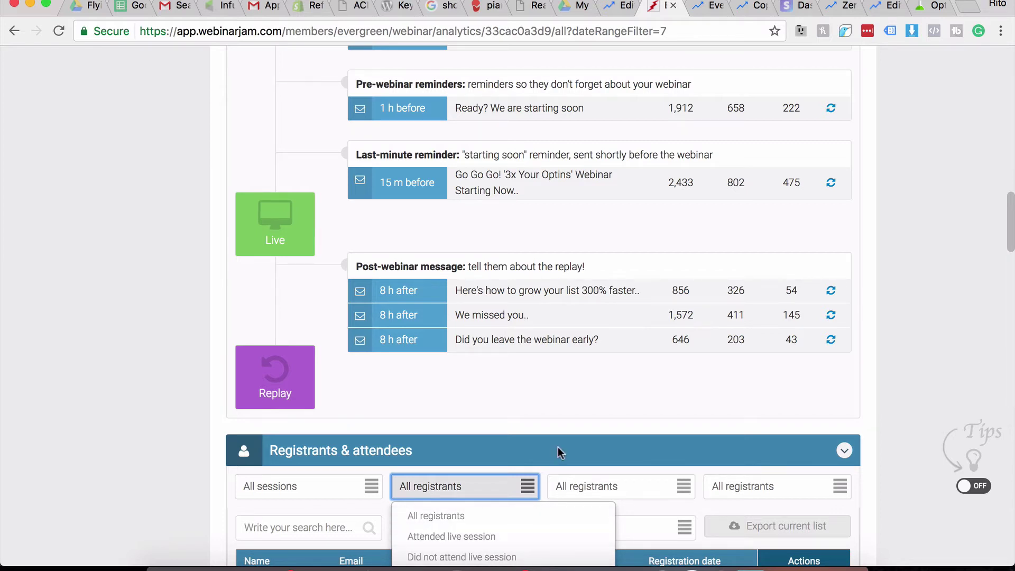
left_click(526, 520)
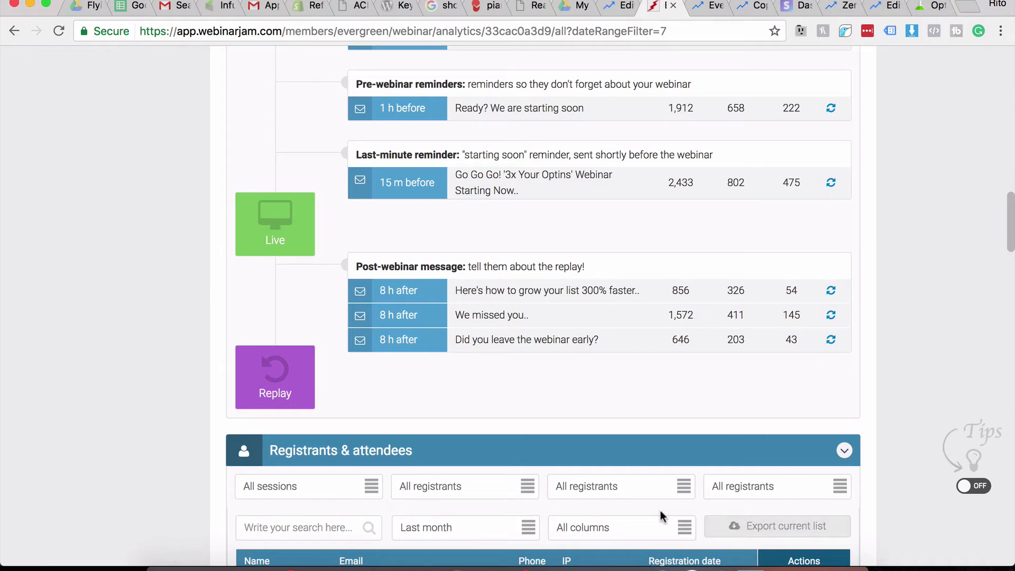
left_click(292, 525)
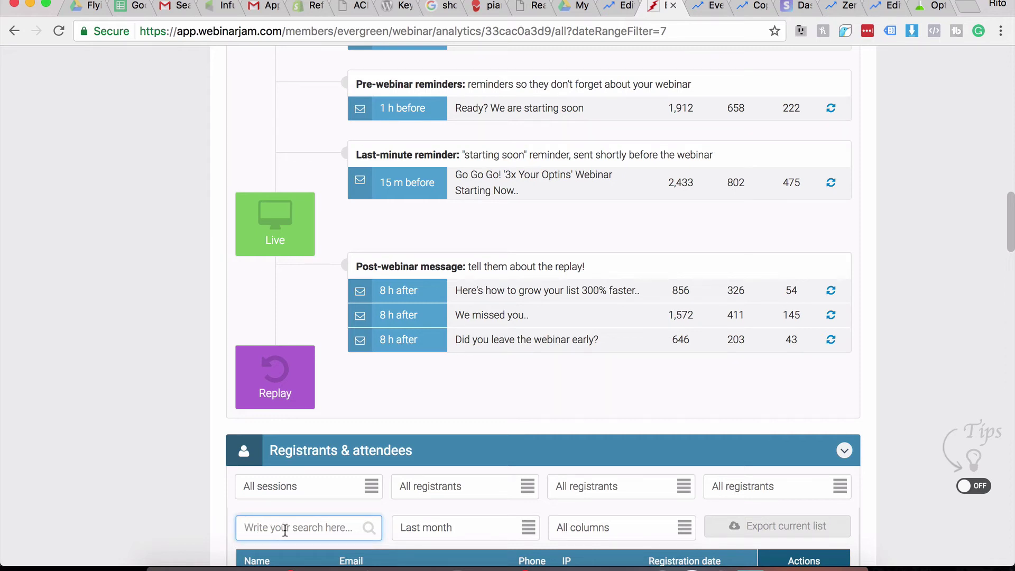
left_click(434, 532)
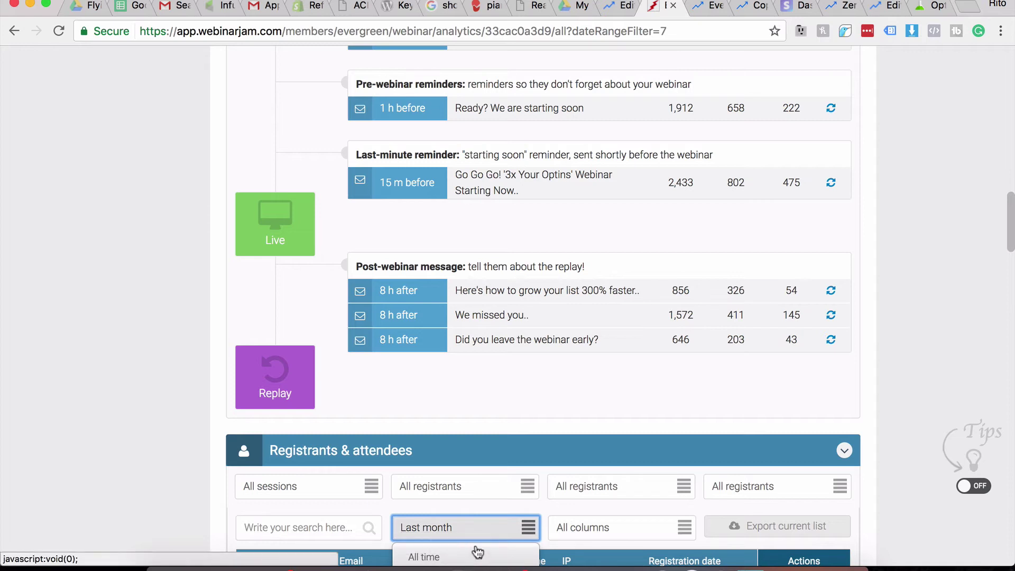
left_click(472, 528)
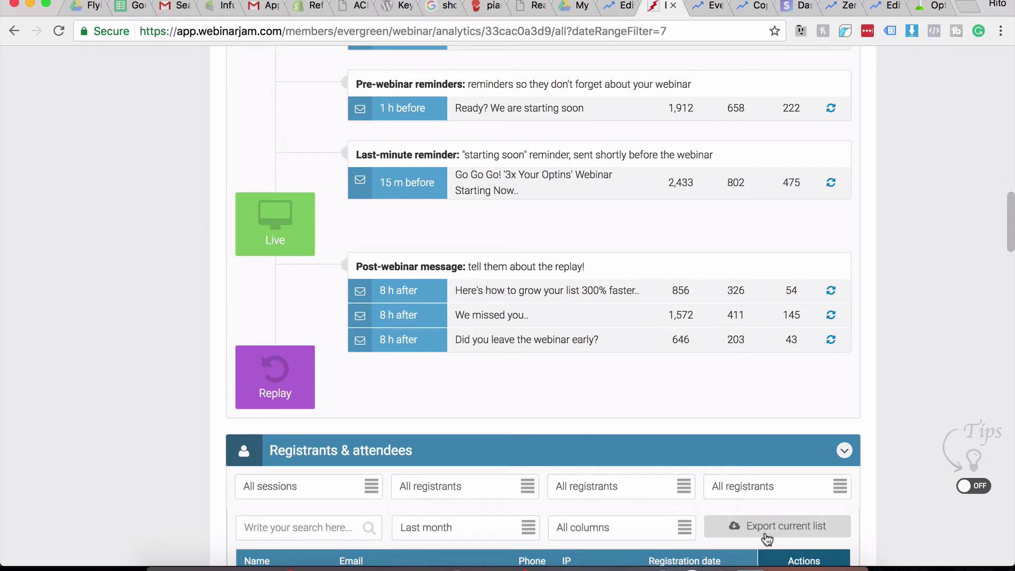
Collapse the Inside your webinar, Monetization, Notifications and Registrants & attendees panels, then the traffic panel.
scroll(867, 463, "up", 10)
scroll(867, 464, "up", 14)
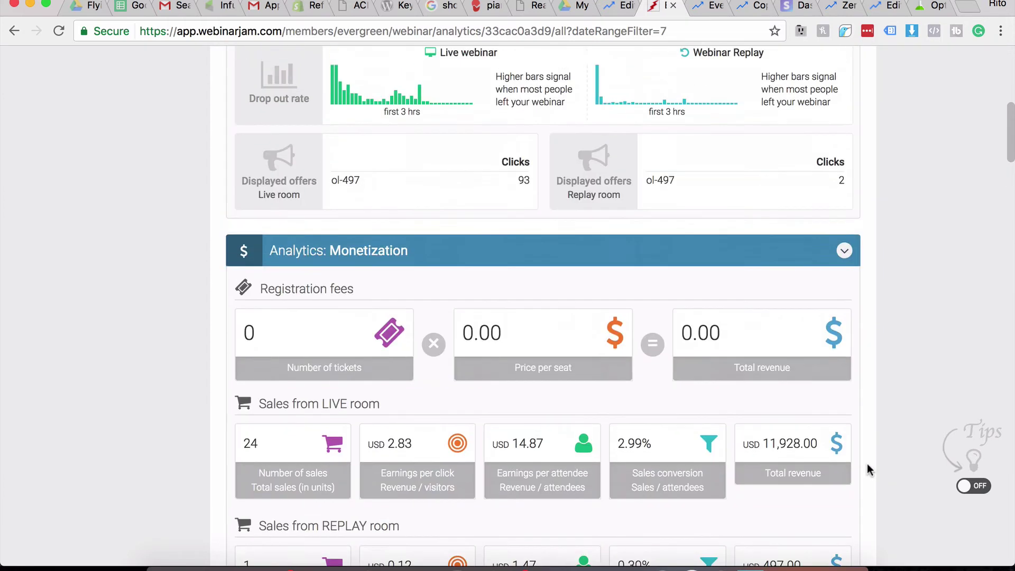
scroll(867, 463, "up", 3)
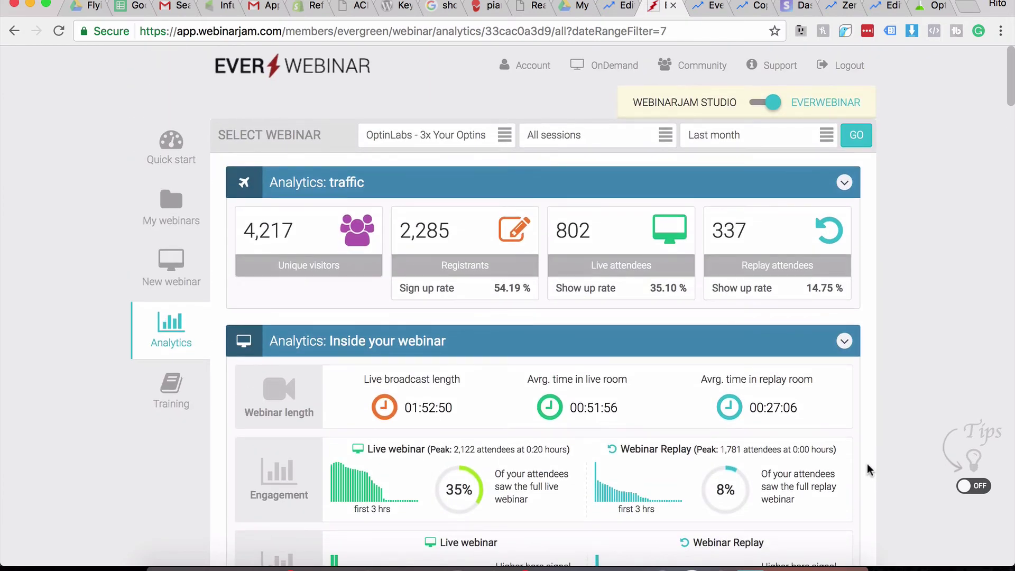
scroll(867, 463, "down", 2)
scroll(867, 463, "down", 1)
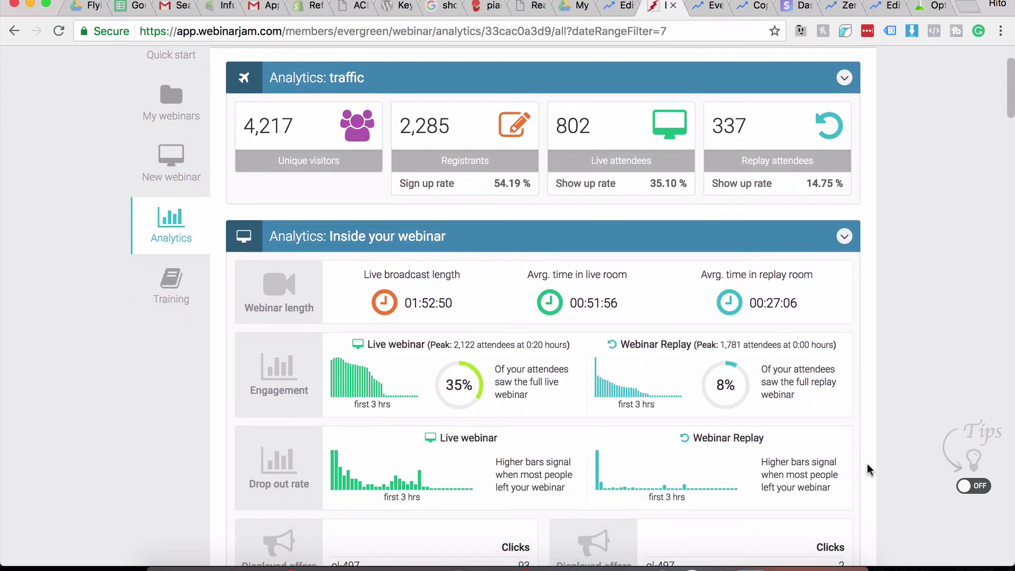
scroll(867, 466, "down", 1)
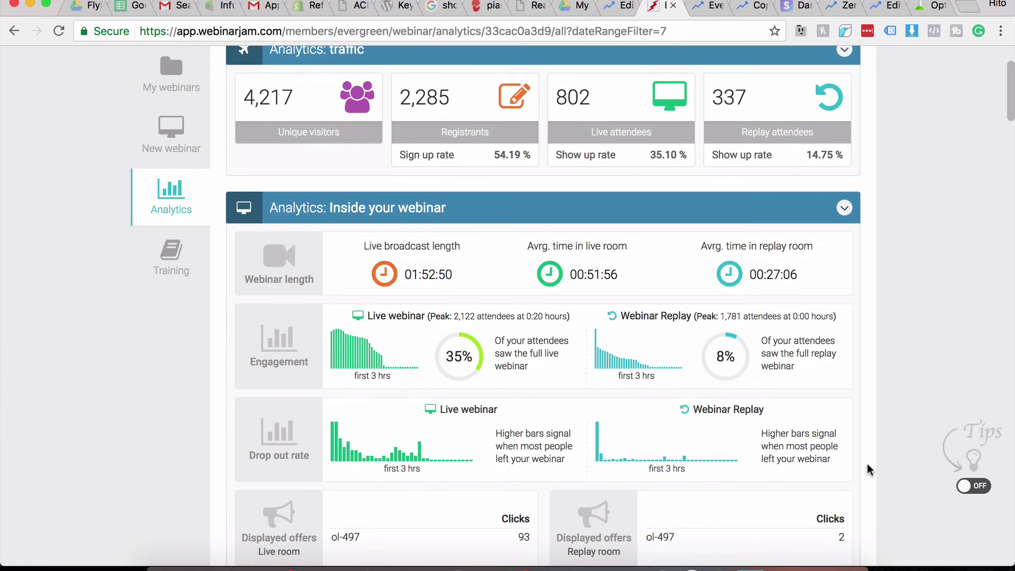
left_click(844, 208)
left_click(844, 255)
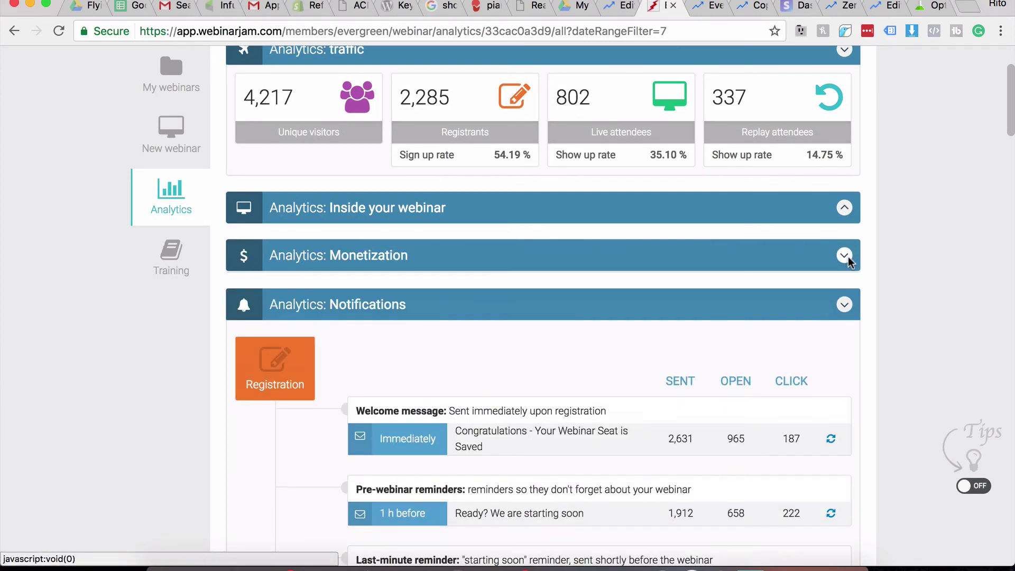
left_click(845, 302)
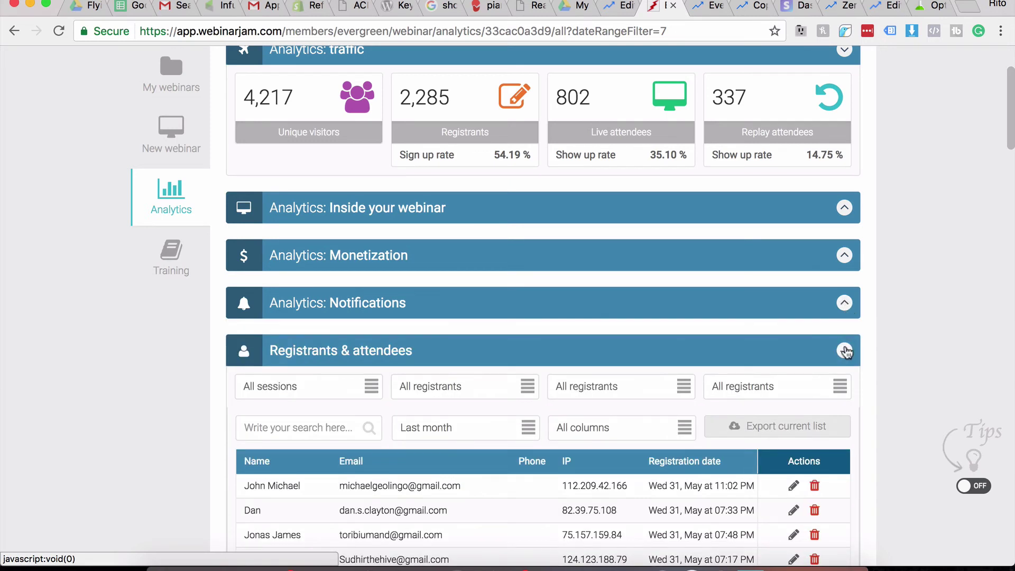
left_click(845, 350)
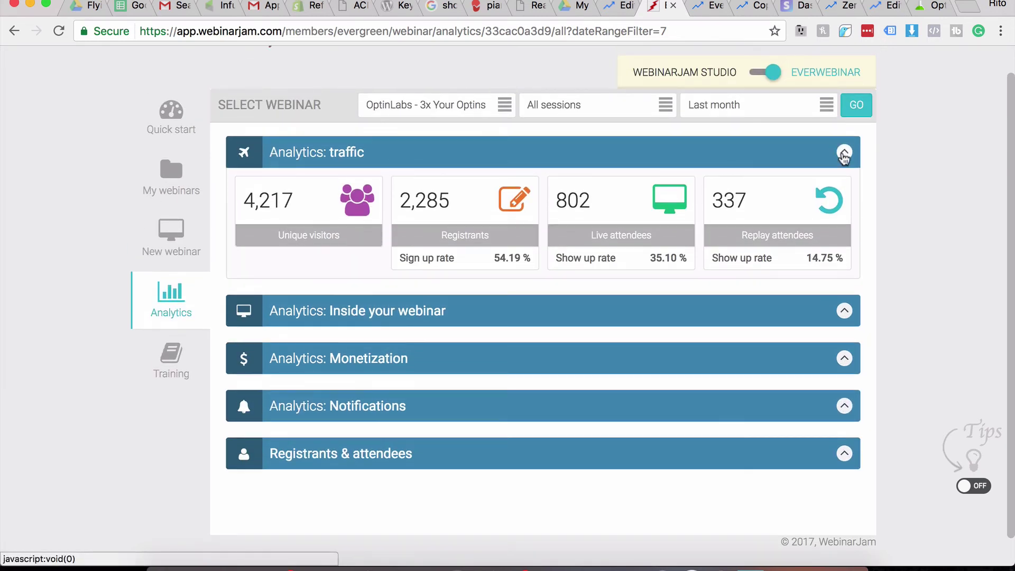
left_click(843, 157)
left_click(844, 182)
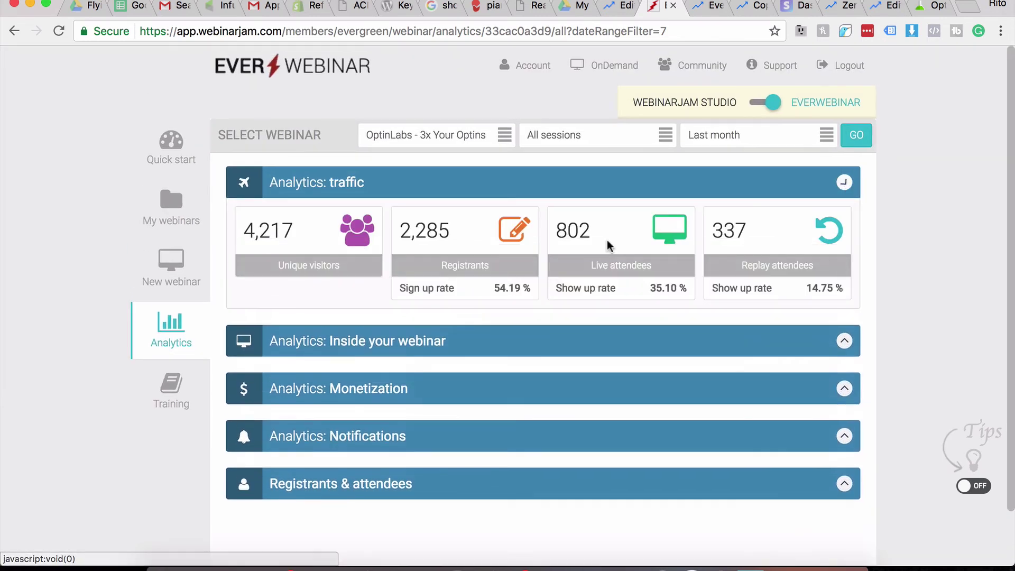
left_click_drag(499, 287, 525, 286)
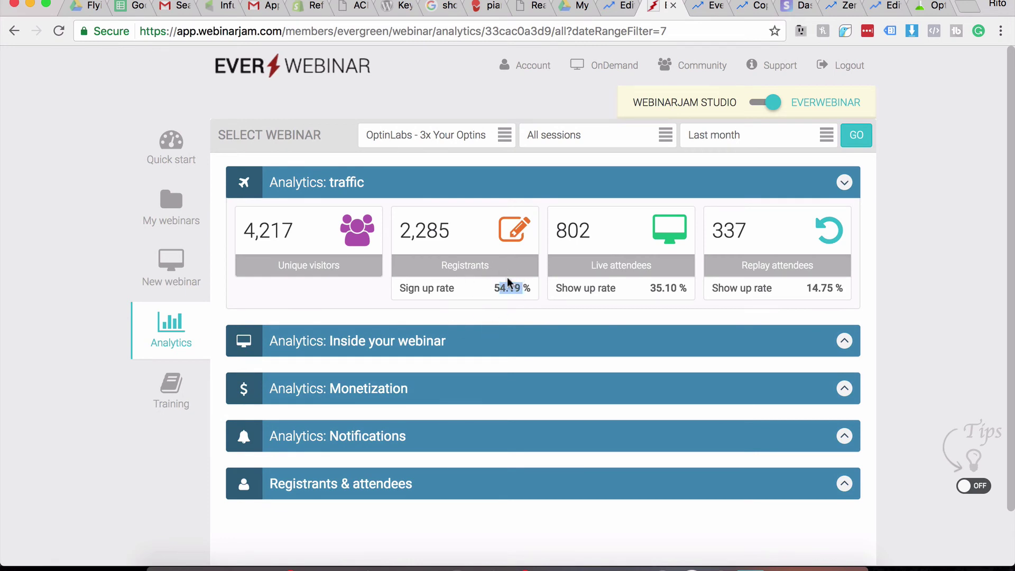
triple_click(674, 290)
left_click_drag(652, 289, 686, 290)
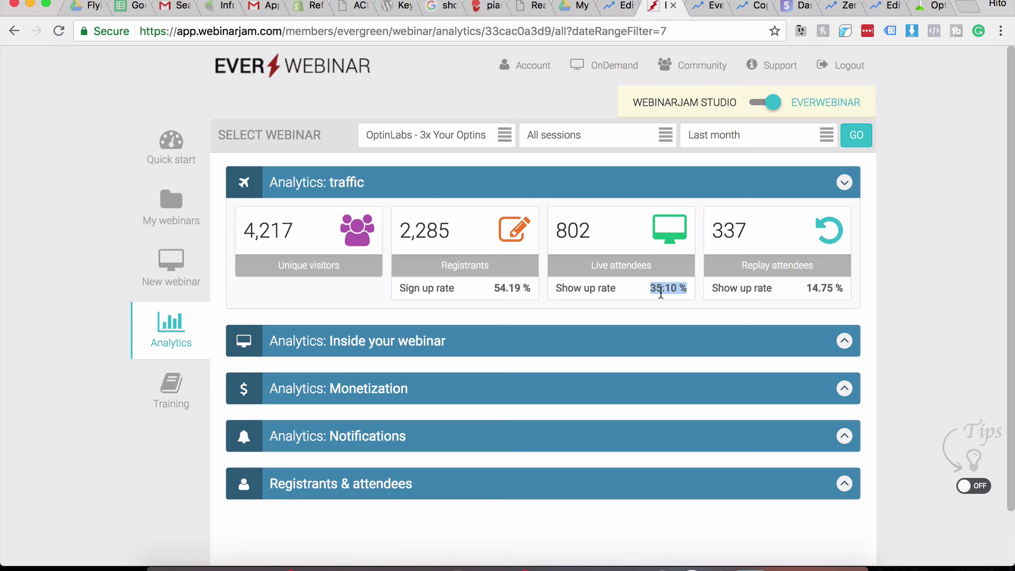
left_click(660, 291)
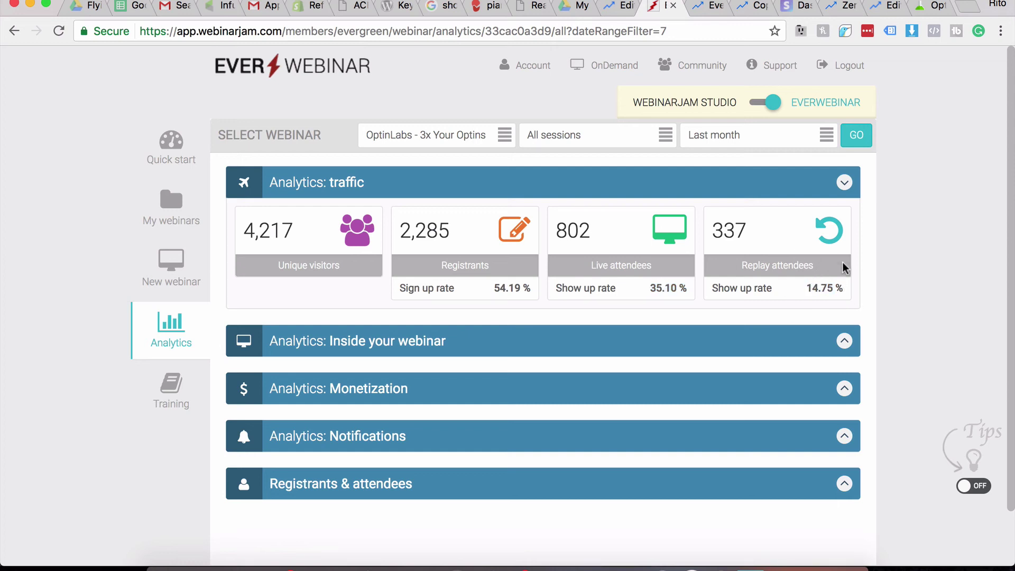
left_click(844, 341)
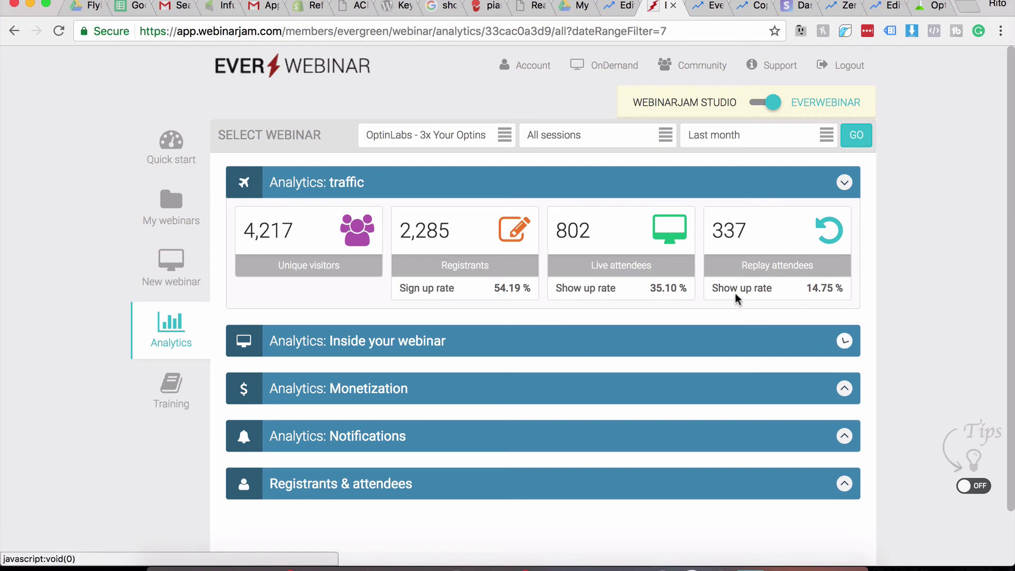